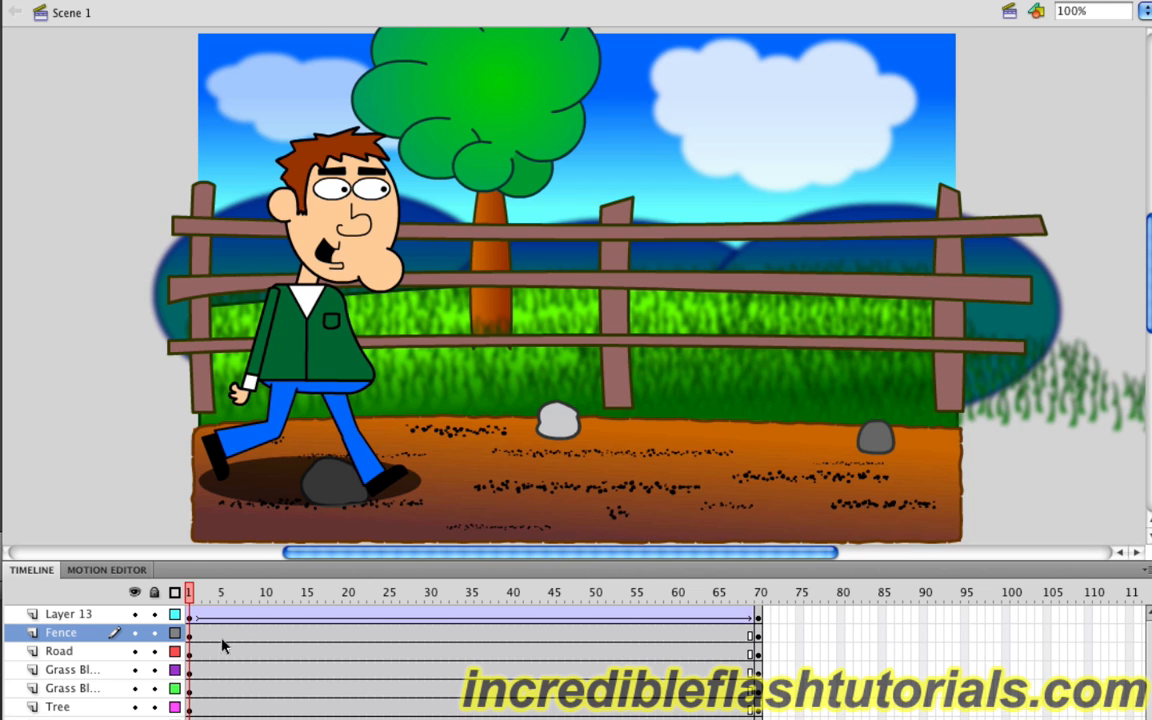
Step: Play the walking animation from frame 1 of the Fence layer, and return to frame 1 on the Road layer
{"action": "left_click", "coordinate": [189, 636]}
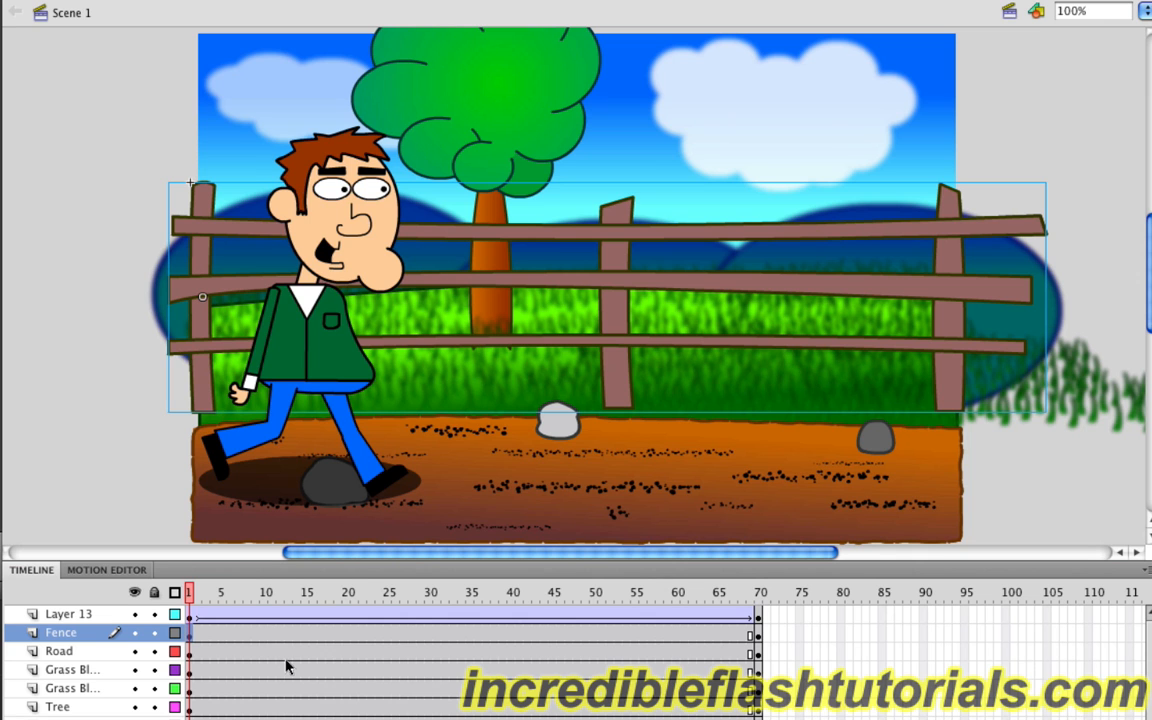
{"action": "key", "text": "Return"}
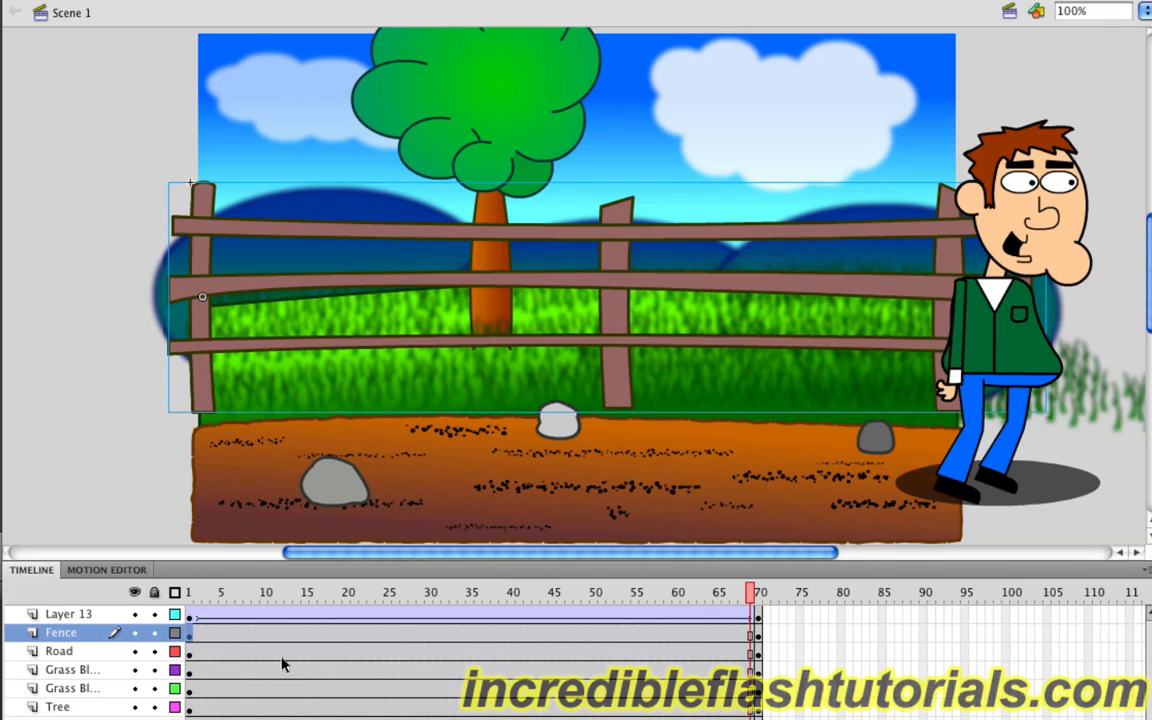
{"action": "left_click", "coordinate": [193, 652]}
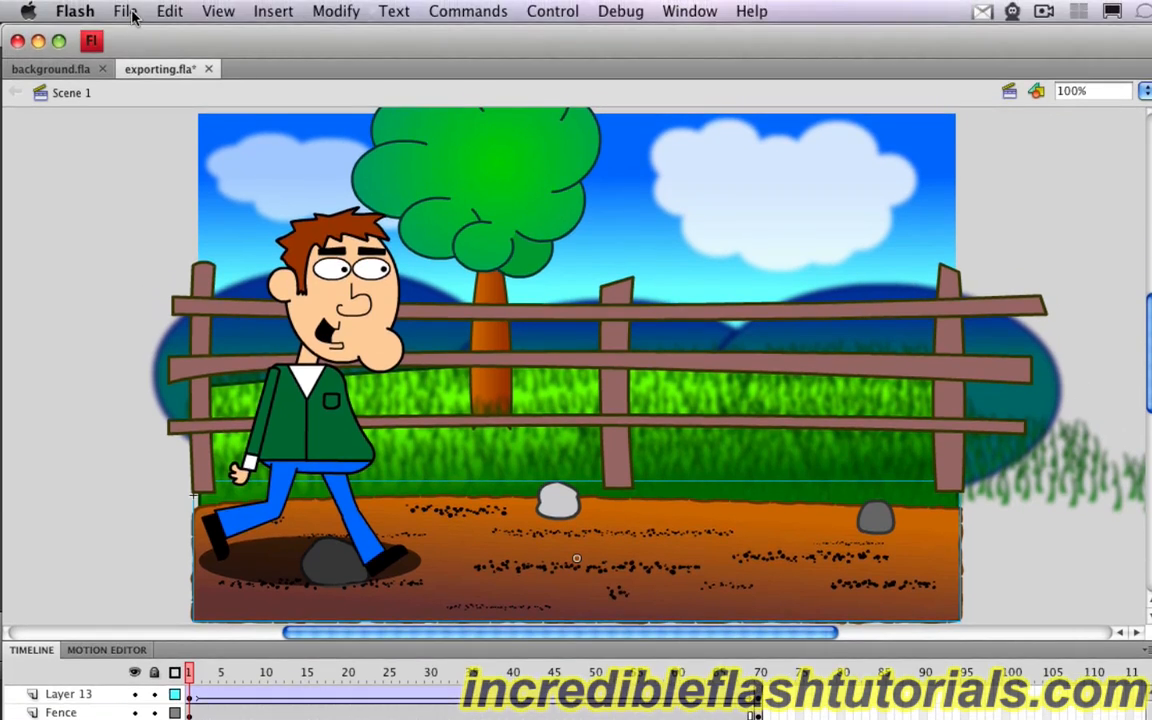
Step: Open the document's publish settings and show the options for the Flash (.swf) format
{"action": "left_click", "coordinate": [131, 12]}
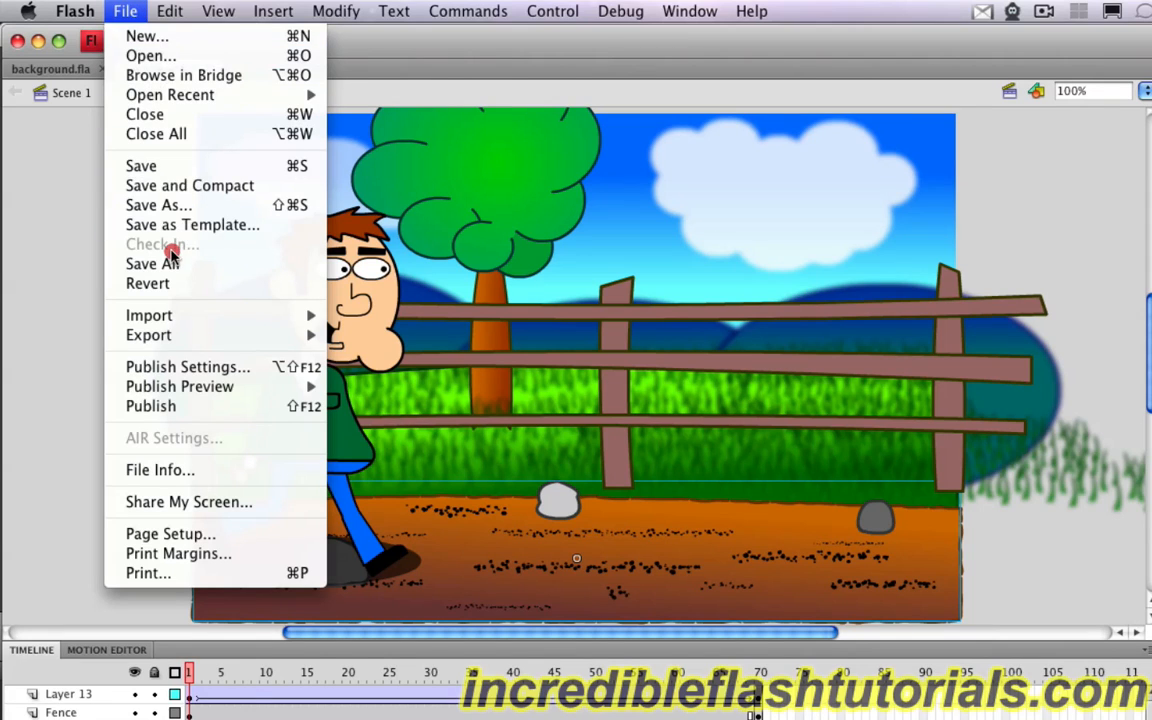
{"action": "mouse_move", "coordinate": [198, 339]}
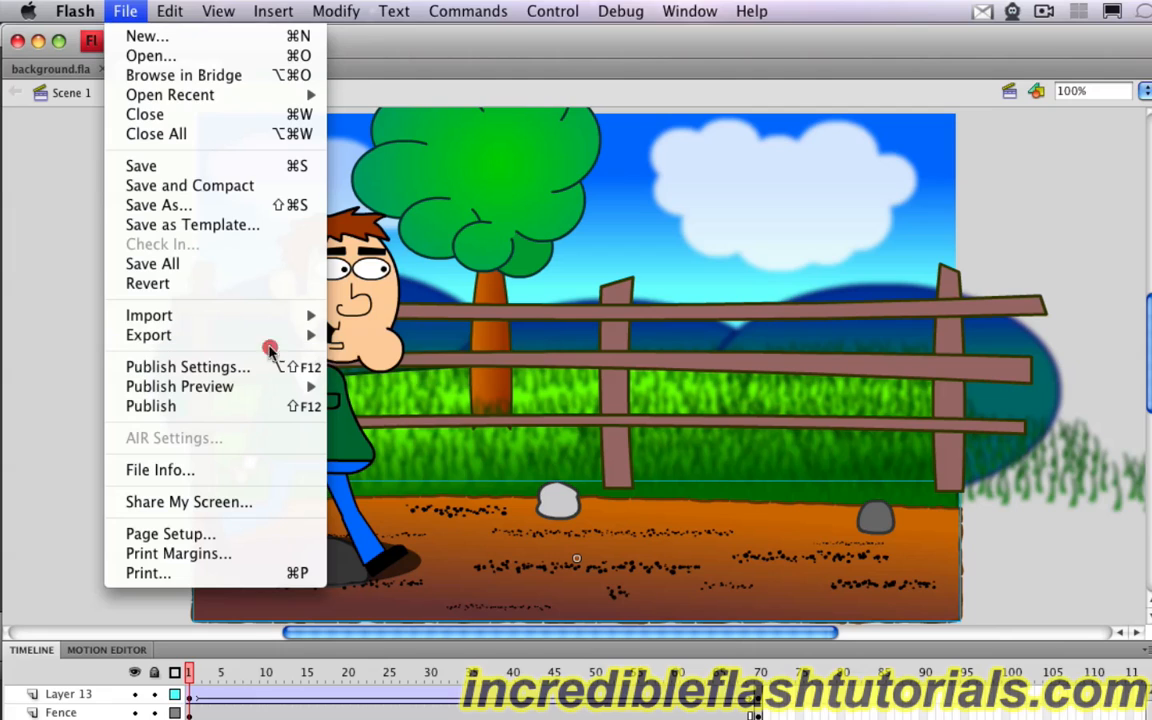
{"action": "left_click", "coordinate": [190, 369]}
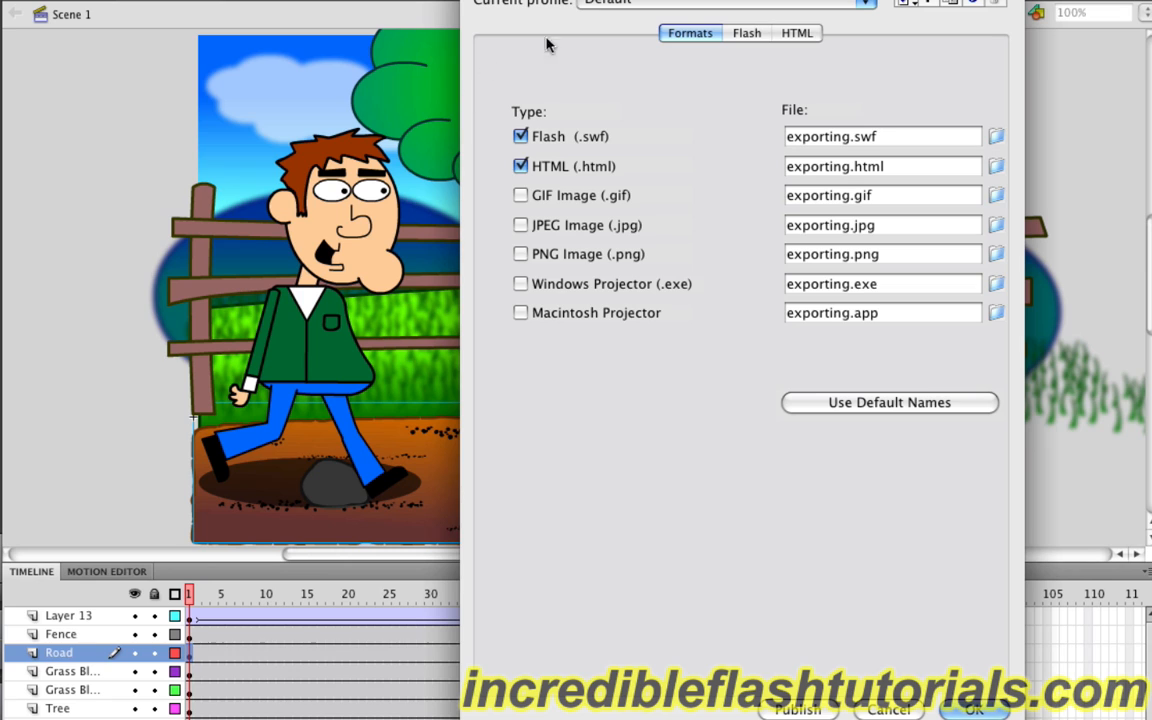
{"action": "left_click", "coordinate": [745, 37]}
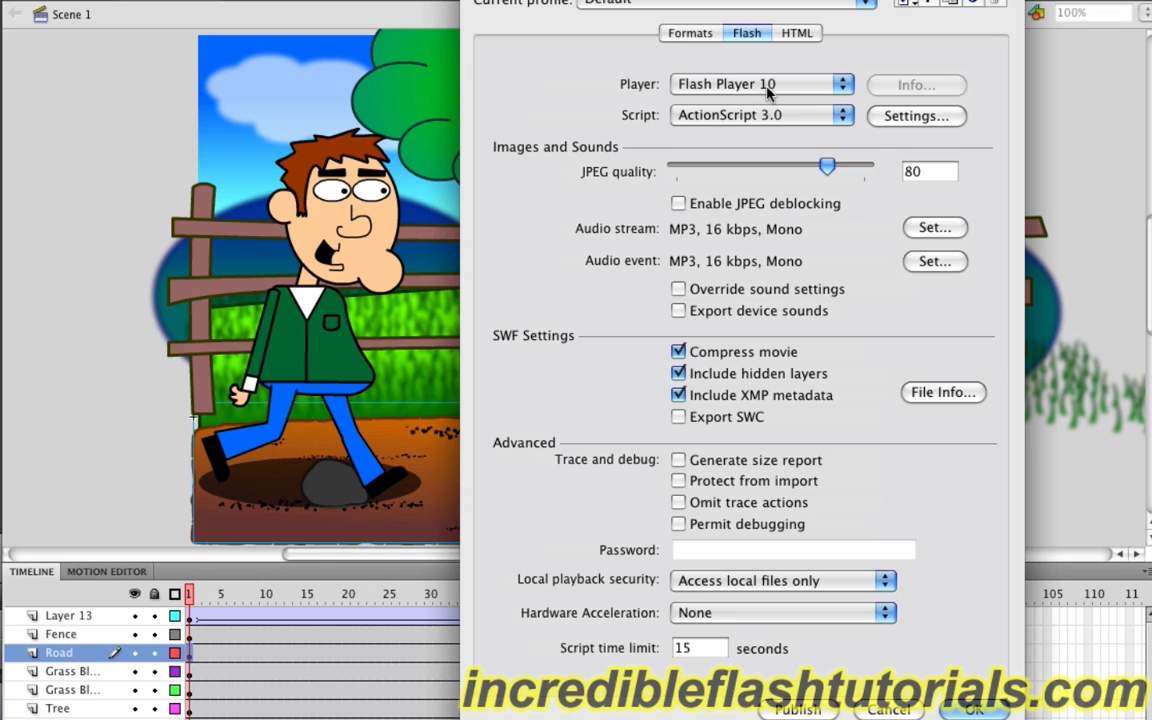
Step: Examine the player versions that the SWF can target, leaving Flash Player 10 selected
{"action": "left_click", "coordinate": [822, 82]}
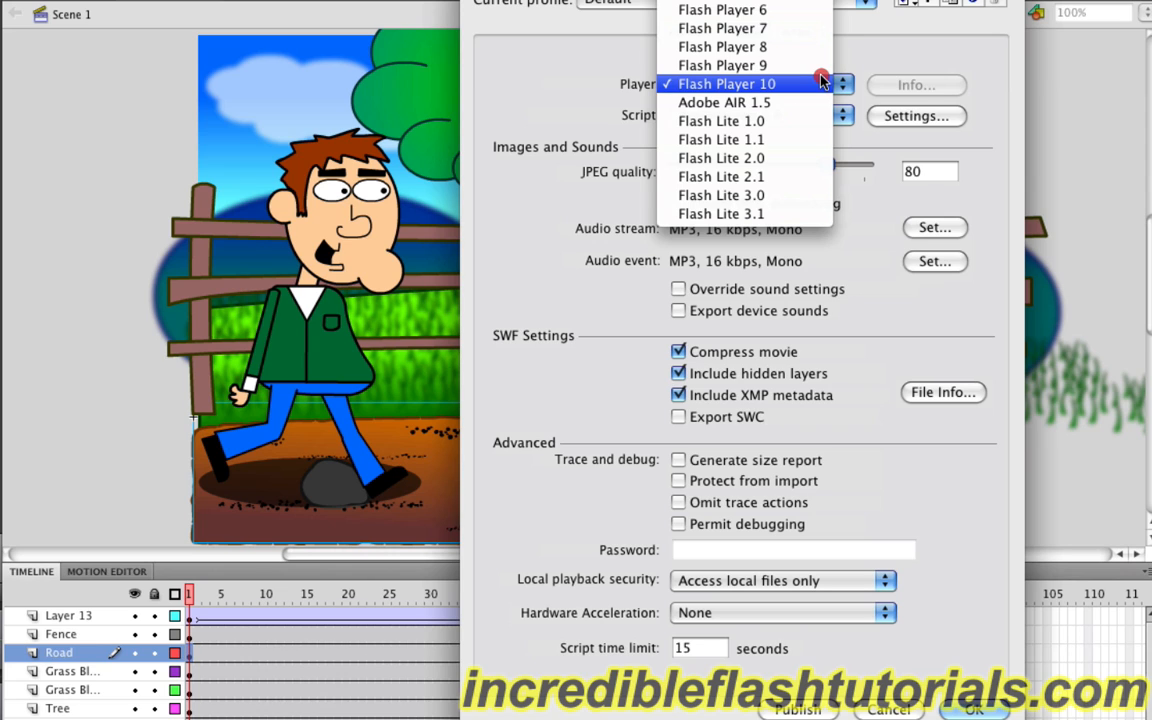
{"action": "left_click", "coordinate": [864, 51]}
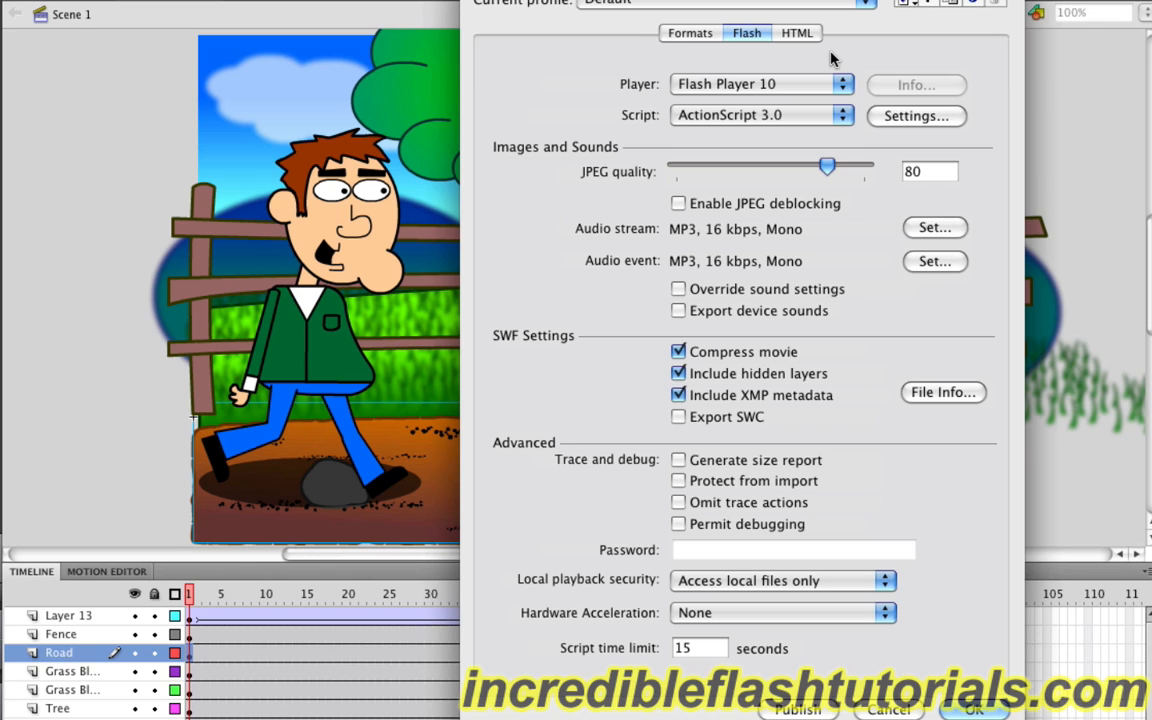
{"action": "left_click", "coordinate": [812, 86]}
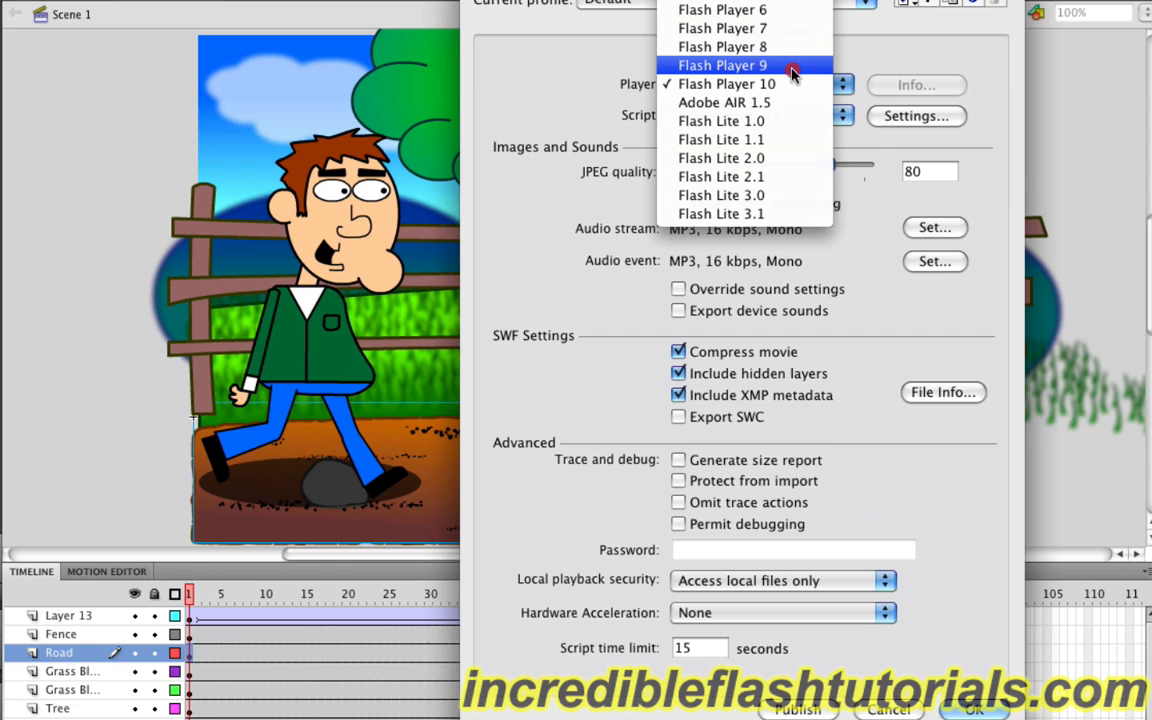
{"action": "left_click", "coordinate": [903, 46]}
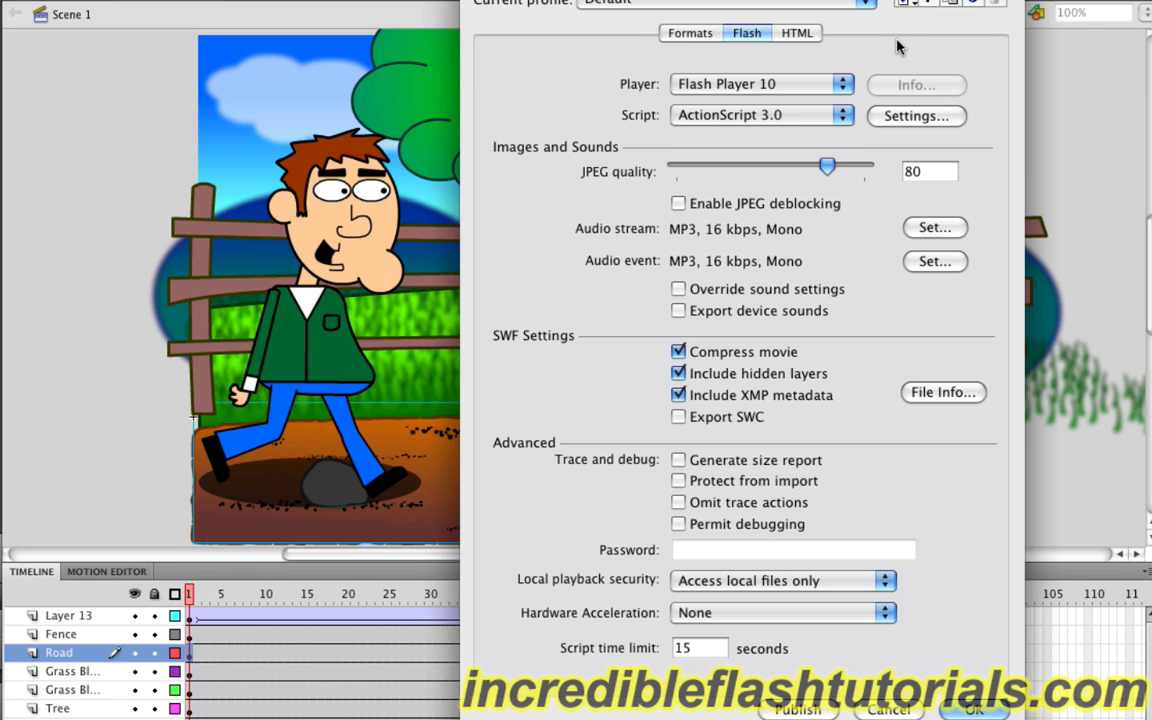
Step: Try ActionScript 2.0 as the script version, and switch back to ActionScript 3.0
{"action": "left_click", "coordinate": [825, 117]}
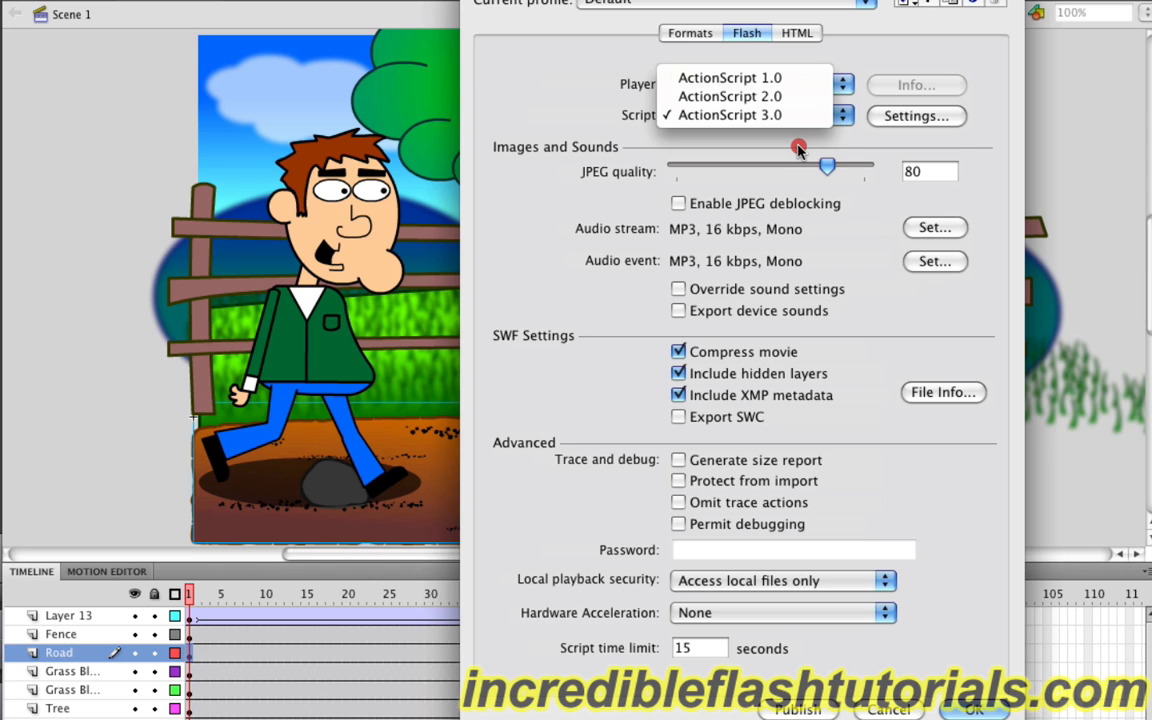
{"action": "left_click", "coordinate": [798, 148]}
{"action": "left_click", "coordinate": [808, 118]}
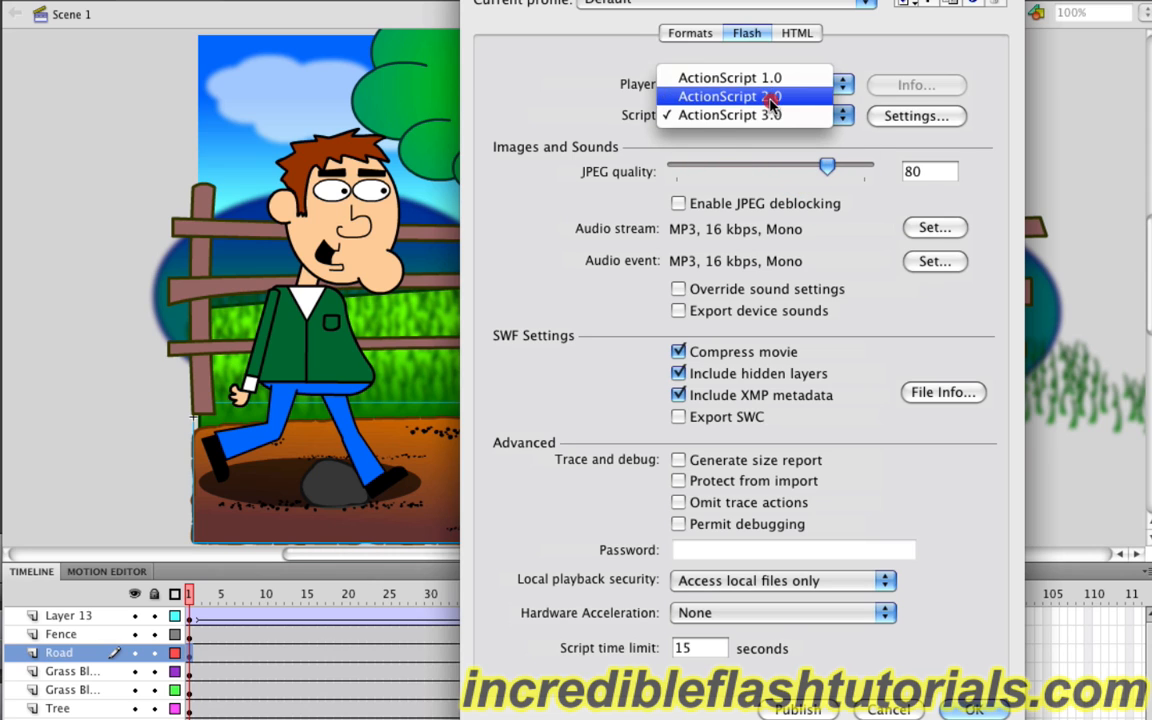
{"action": "left_click", "coordinate": [768, 96]}
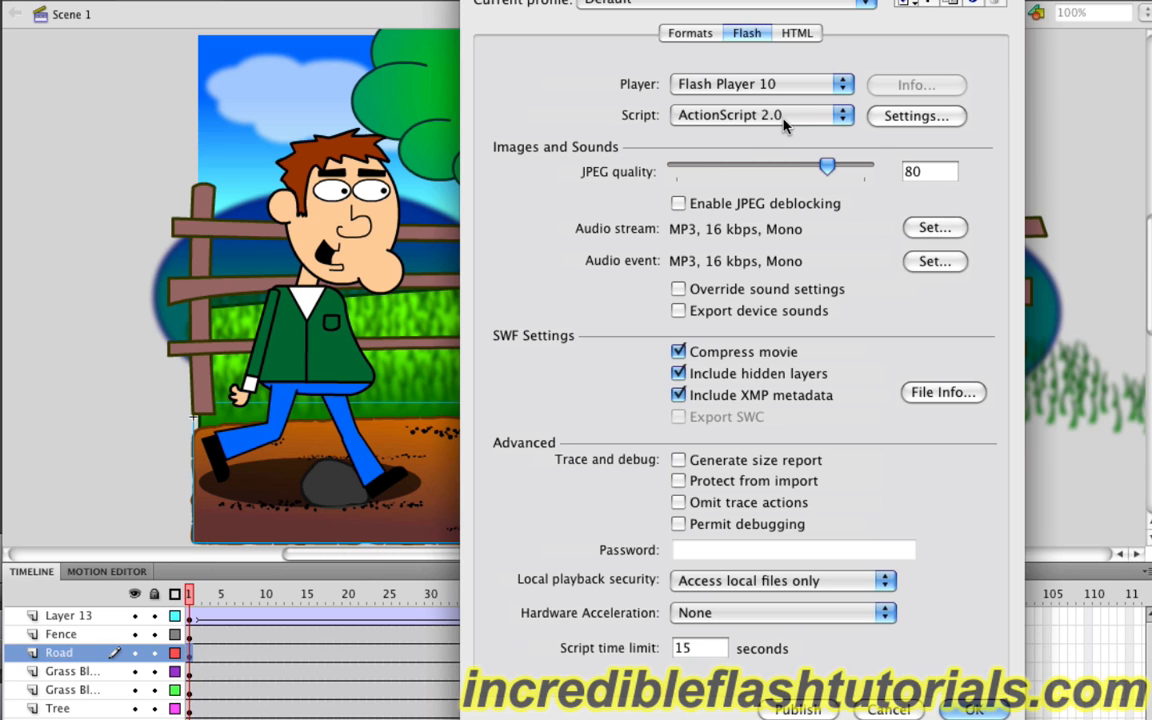
{"action": "left_click", "coordinate": [706, 118]}
{"action": "left_click", "coordinate": [780, 136]}
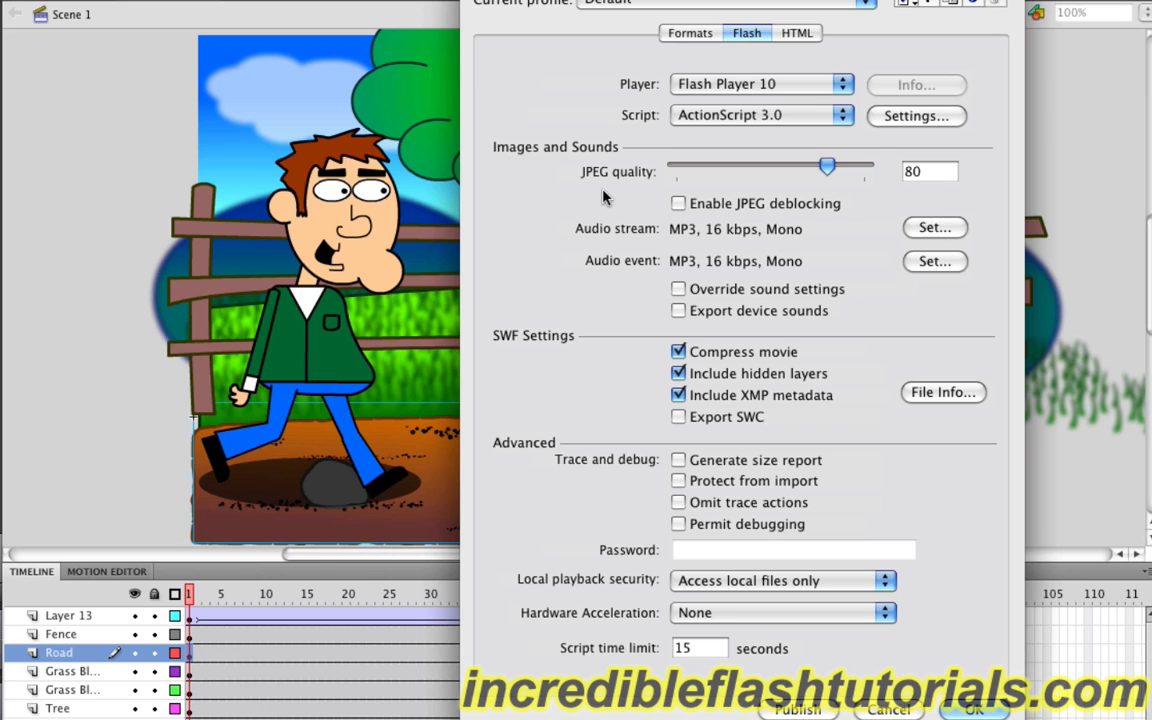
Step: Lower the JPEG quality of the published SWF to 48
{"action": "left_click_drag", "start_coordinate": [826, 171], "coordinate": [767, 172]}
{"action": "mouse_move", "coordinate": [776, 171]}
{"action": "left_mouse_down"}
{"action": "mouse_move", "coordinate": [786, 170]}
{"action": "mouse_move", "coordinate": [767, 170]}
{"action": "left_mouse_up"}
Step: Try a 56 kbps MP3 bit rate for the audio stream, review the compression types, and discard the sound settings
{"action": "left_click", "coordinate": [932, 229]}
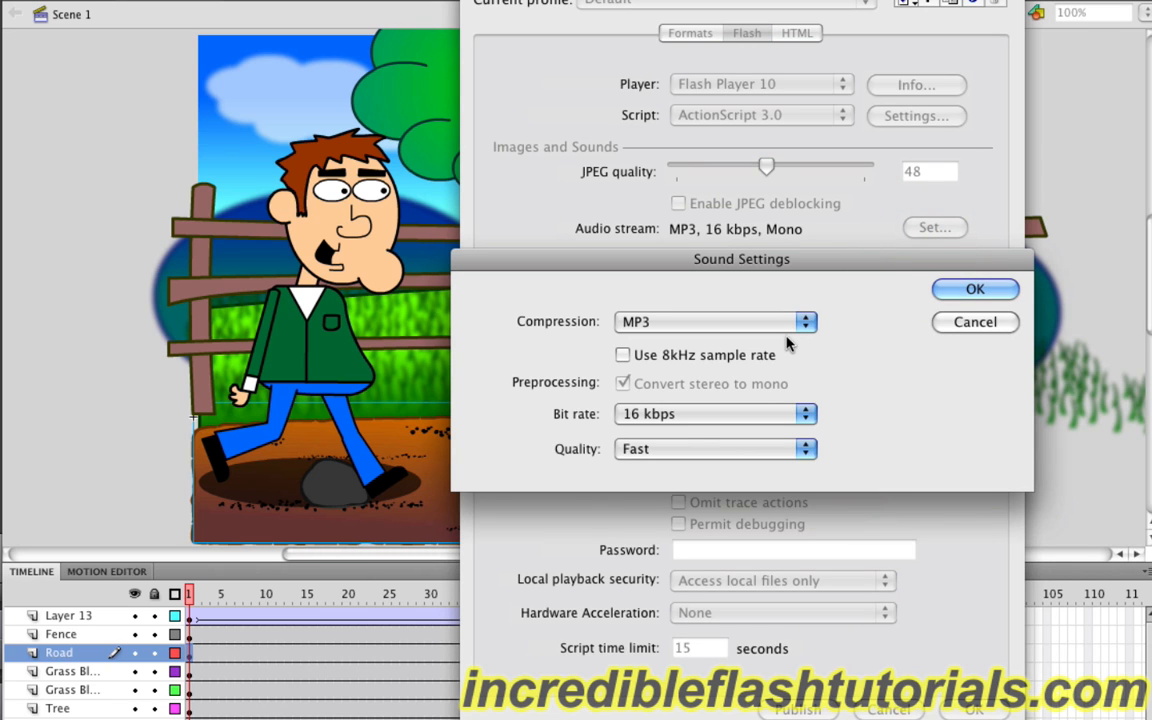
{"action": "left_click", "coordinate": [755, 420]}
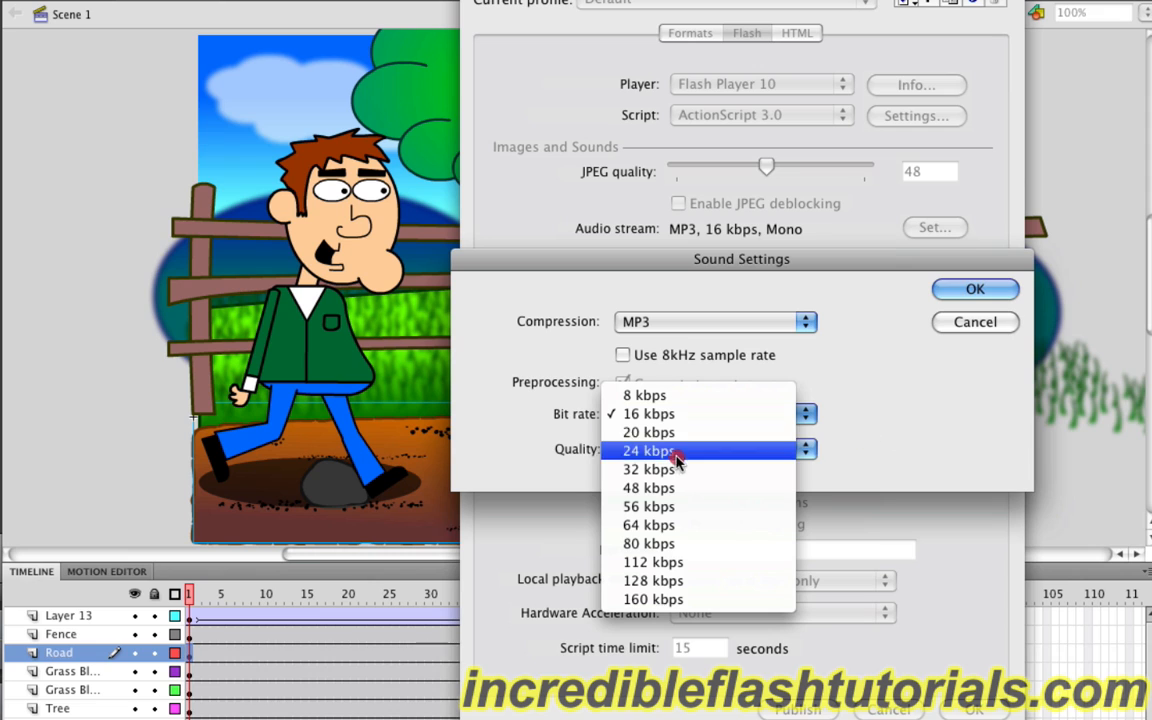
{"action": "left_click", "coordinate": [680, 507]}
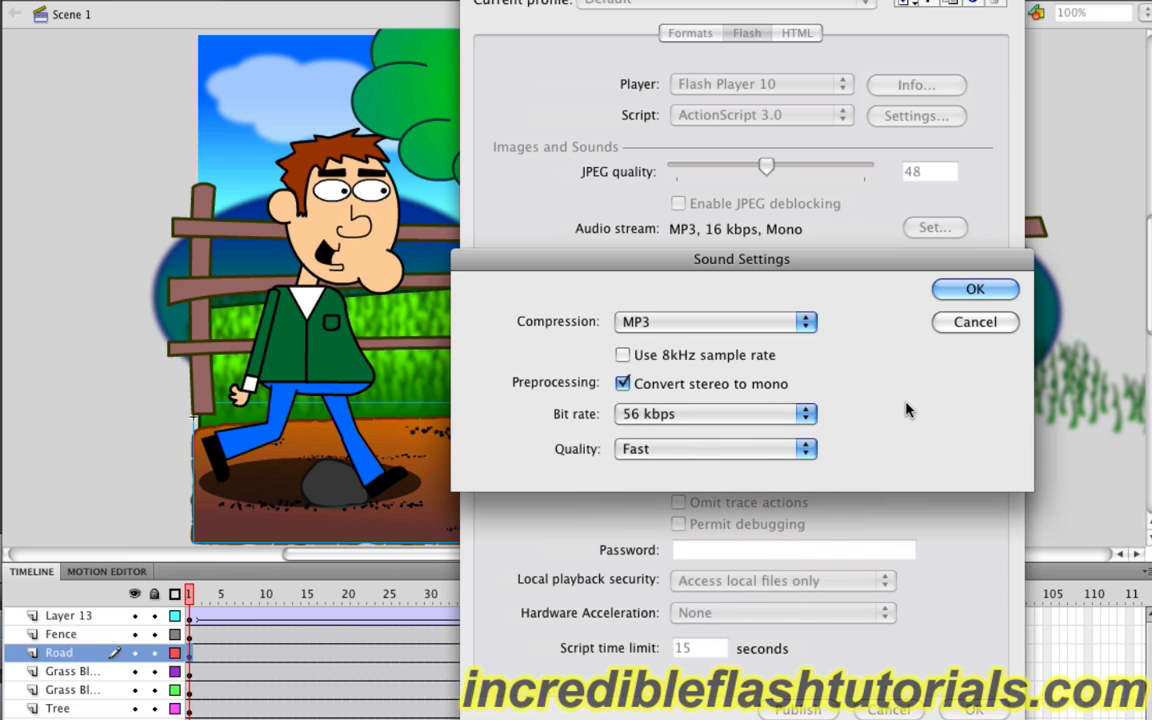
{"action": "left_click", "coordinate": [803, 323]}
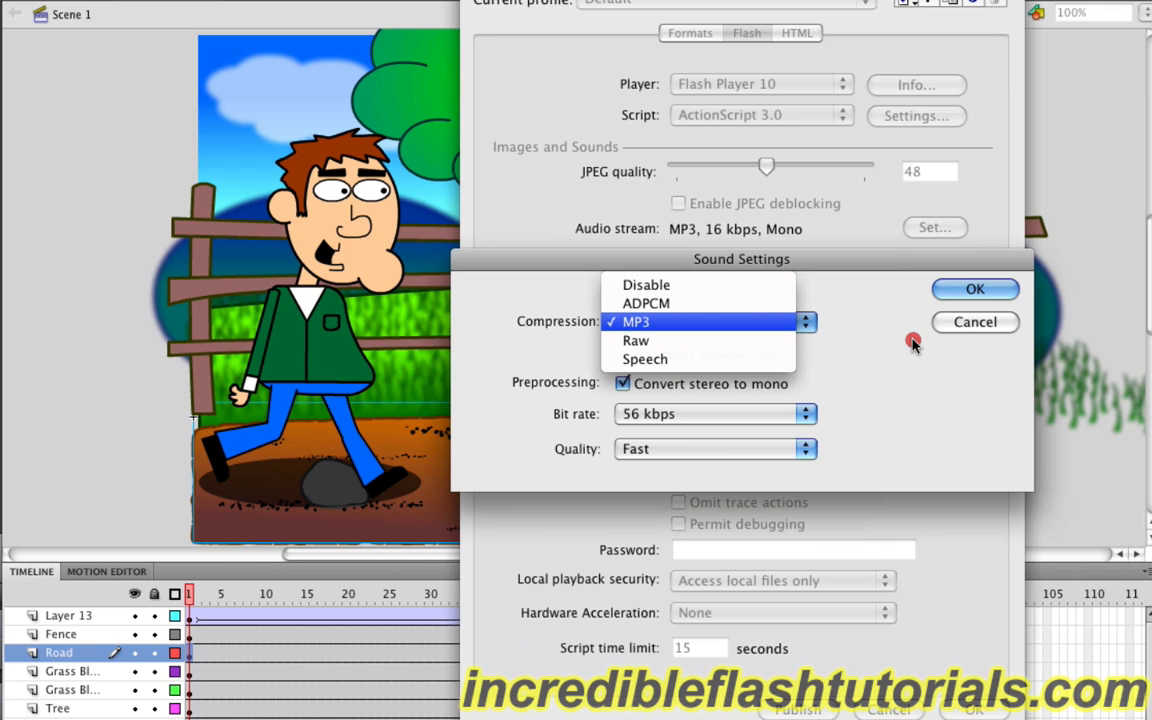
{"action": "left_click", "coordinate": [866, 363]}
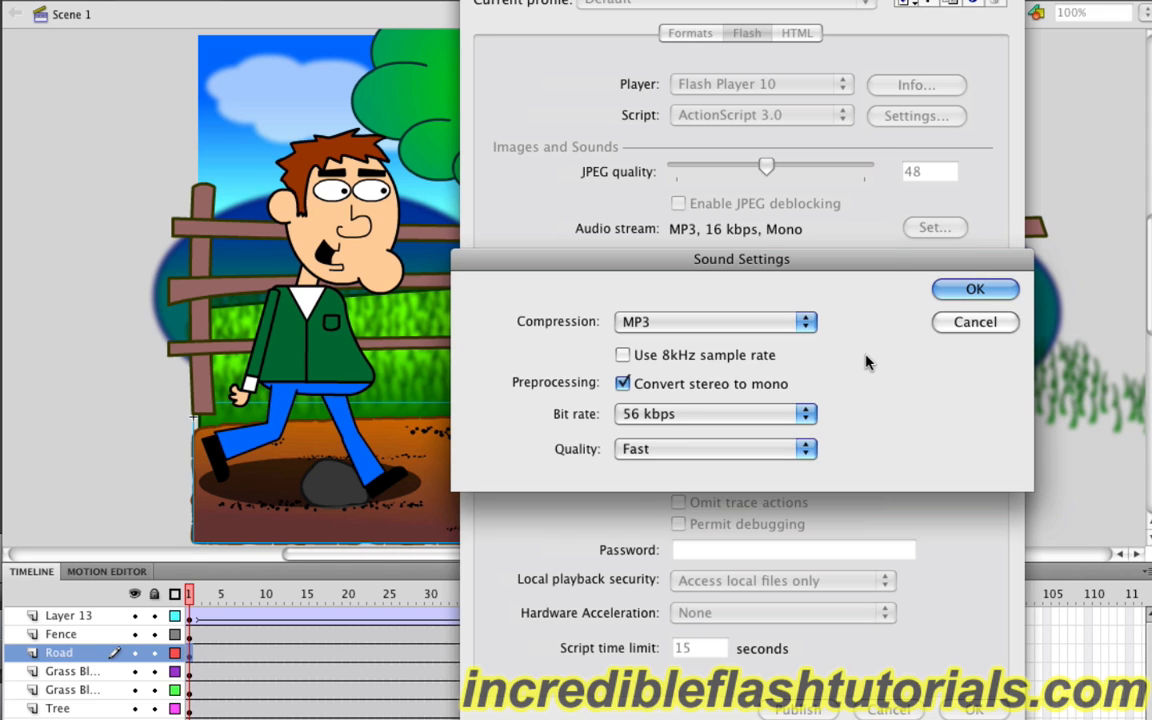
{"action": "left_click", "coordinate": [975, 322]}
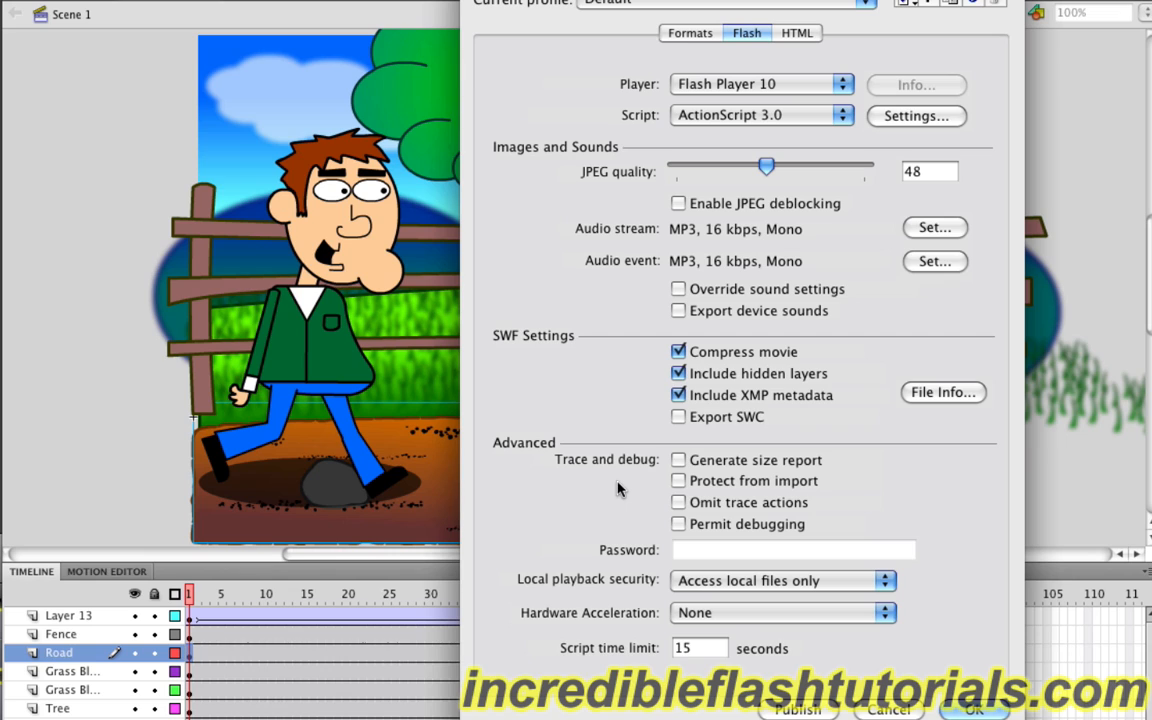
Step: Try protecting the SWF from import, show its password field, and turn the protection off again
{"action": "left_click", "coordinate": [677, 481]}
{"action": "left_click", "coordinate": [708, 550]}
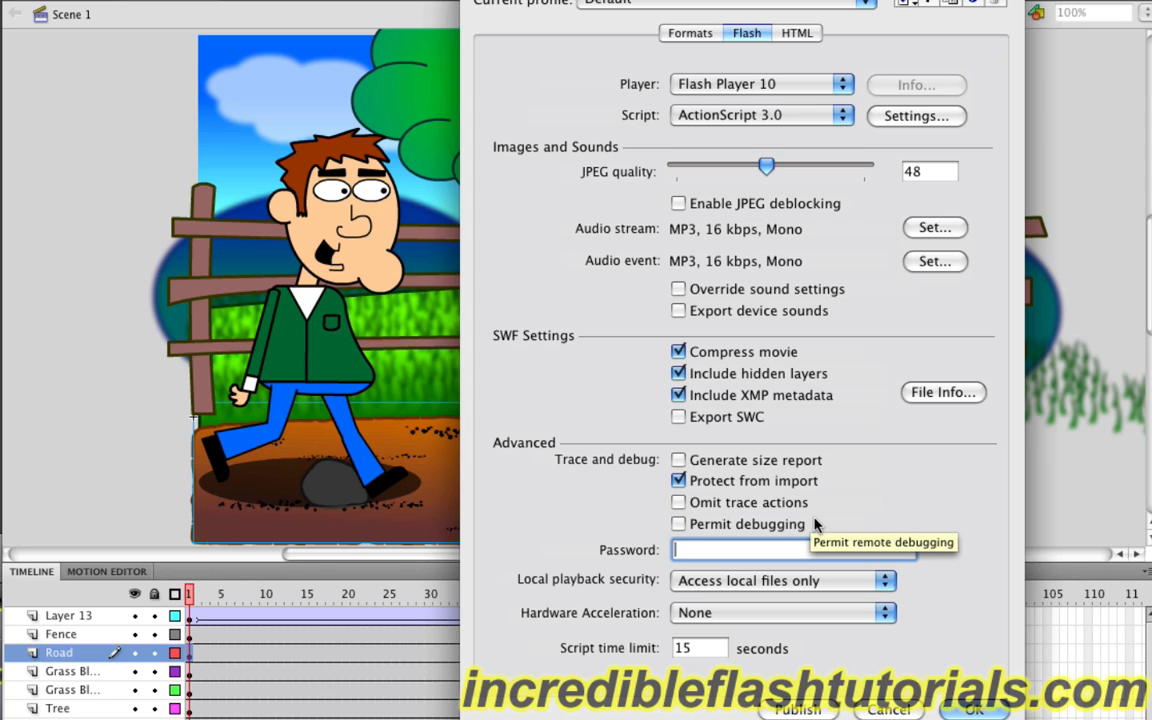
{"action": "left_click", "coordinate": [679, 482]}
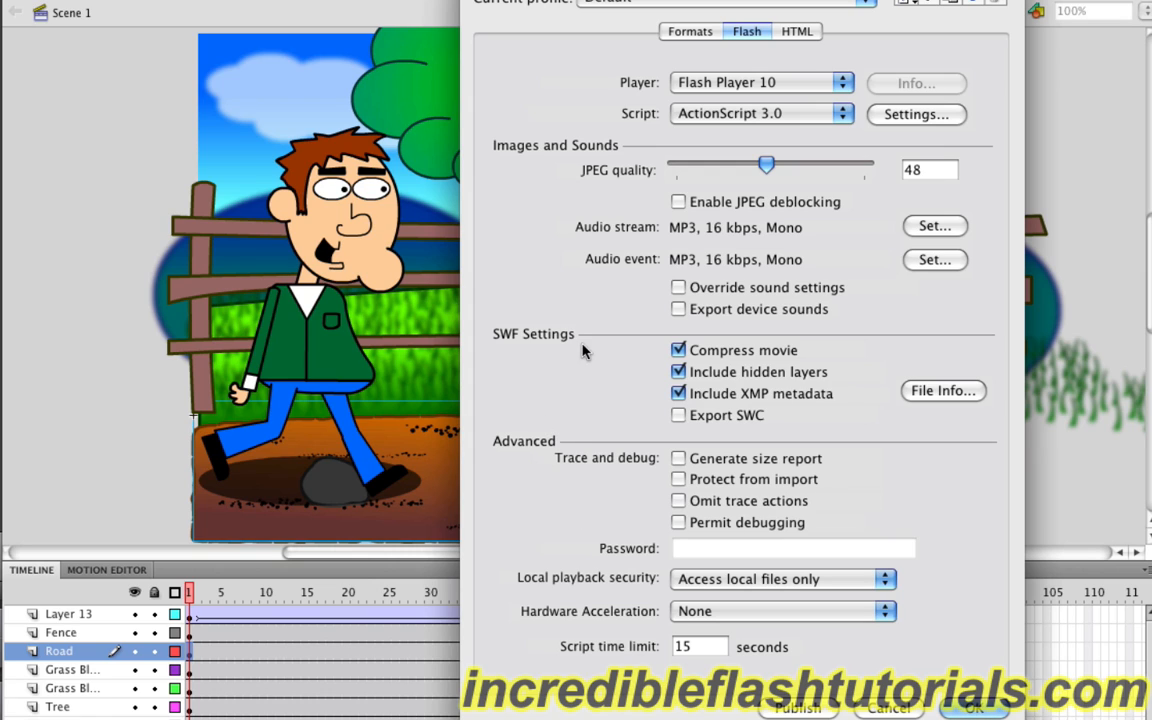
Step: Review the HTML publish options, including the choices for HTML alignment and scale
{"action": "left_click", "coordinate": [797, 32]}
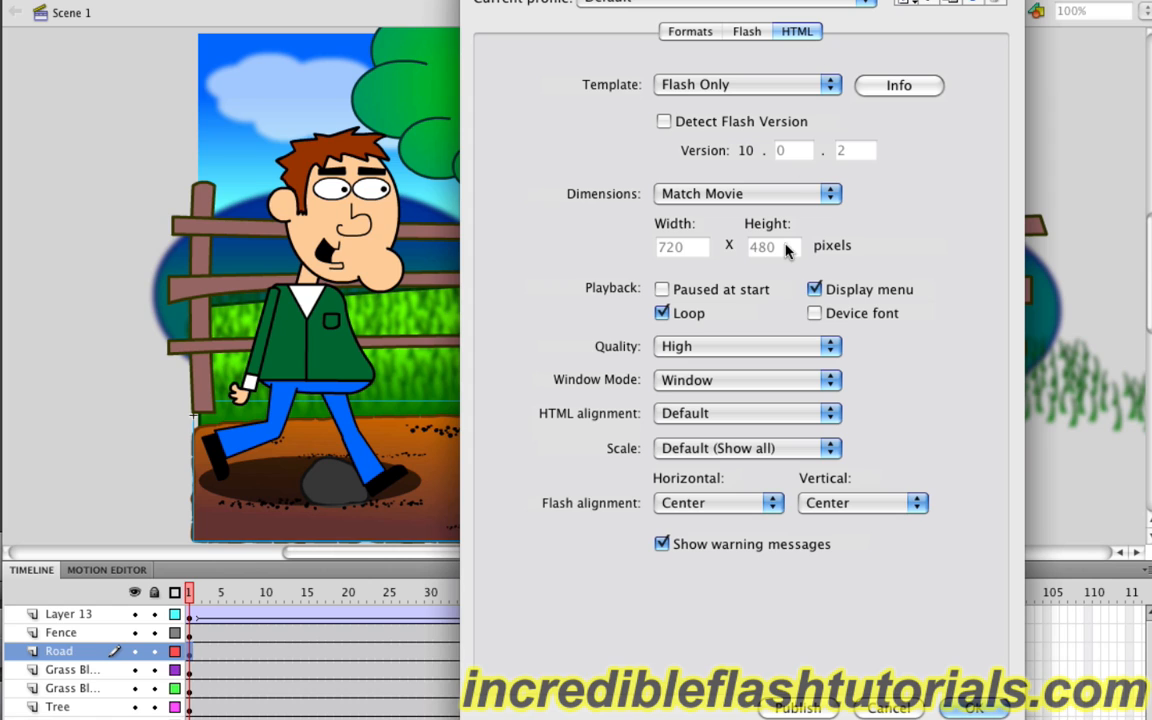
{"action": "left_click", "coordinate": [805, 413]}
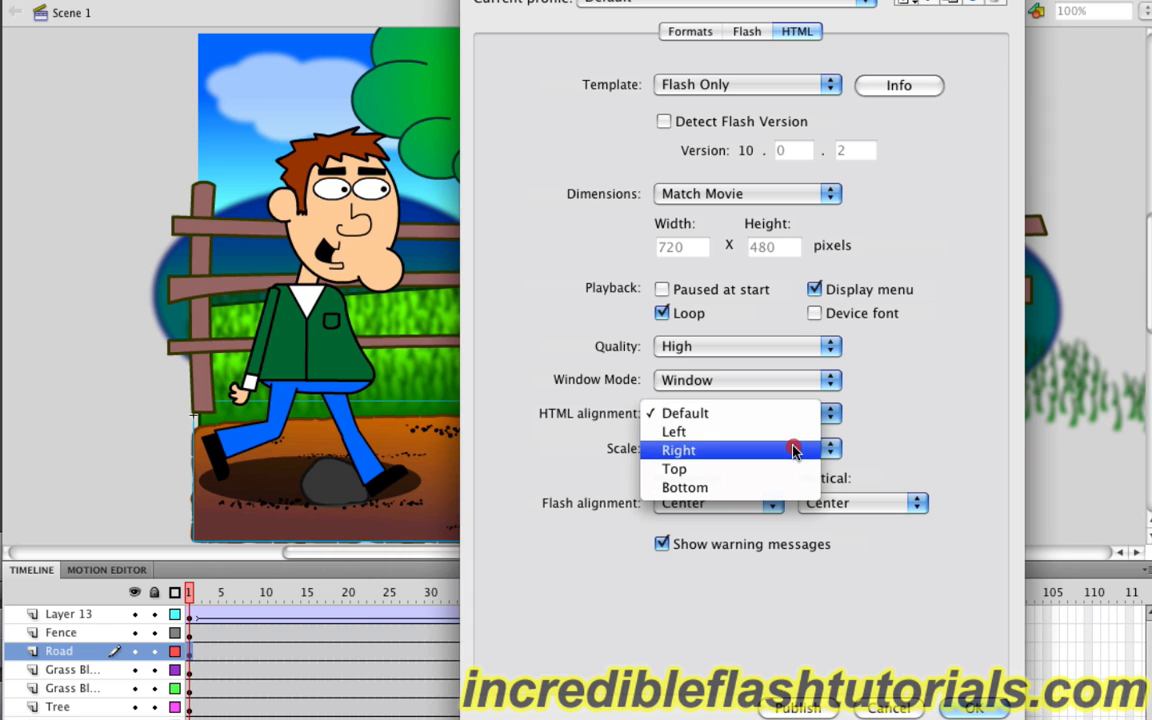
{"action": "left_click", "coordinate": [932, 423]}
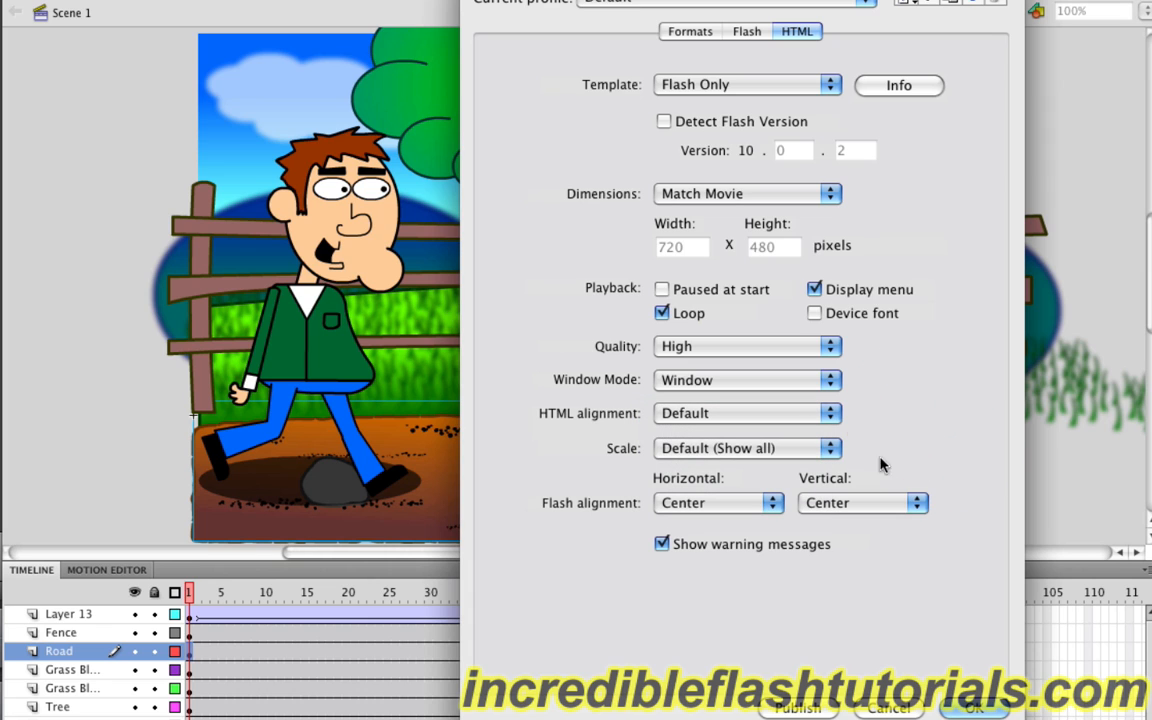
{"action": "left_click", "coordinate": [826, 453]}
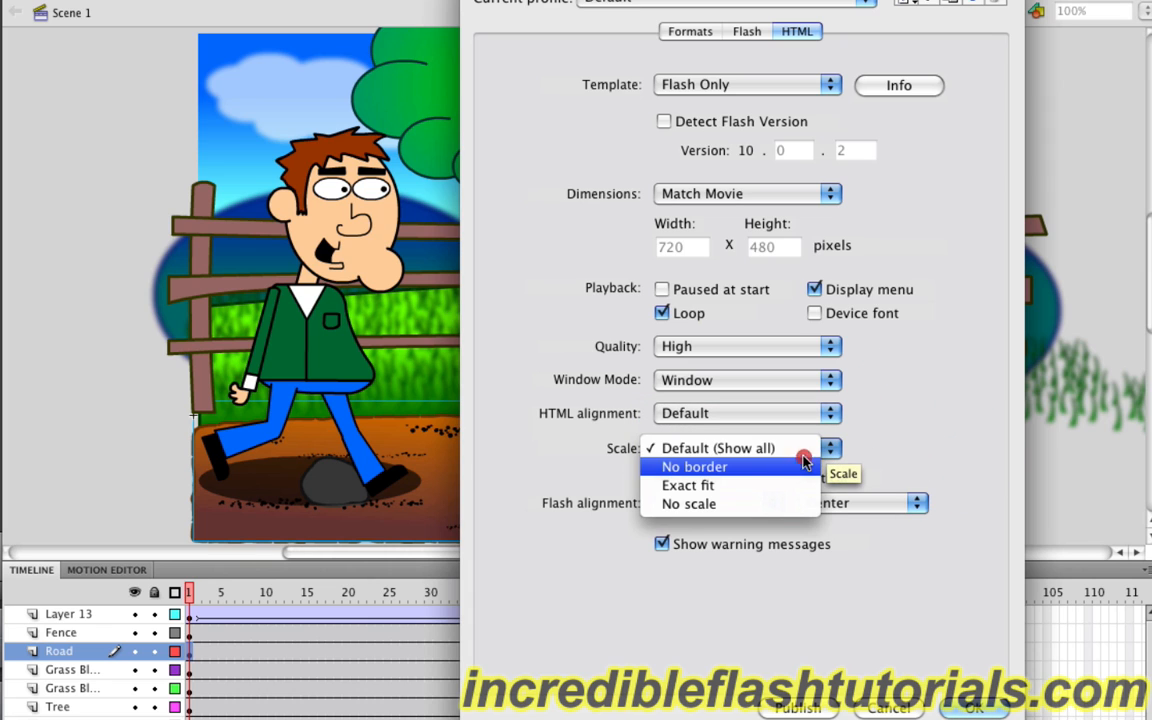
{"action": "left_click", "coordinate": [941, 470]}
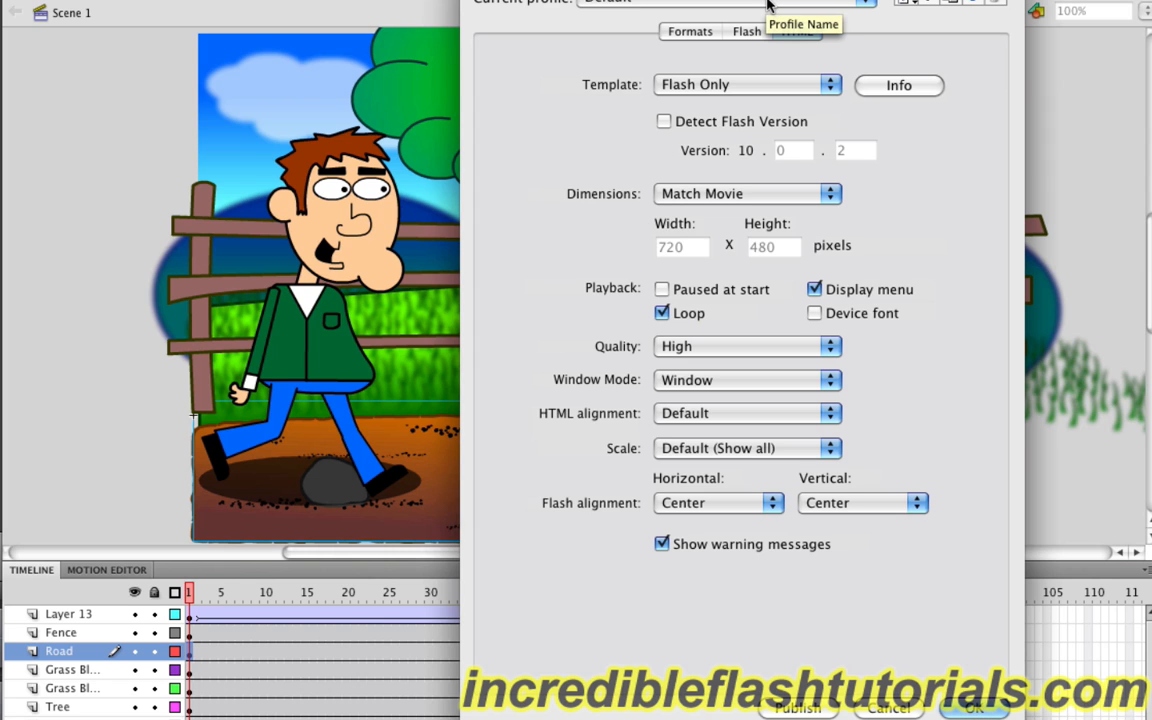
Step: Publish the movie in the Flash (.swf) and HTML (.html) formats, and recheck the format and Flash settings
{"action": "left_click", "coordinate": [797, 707]}
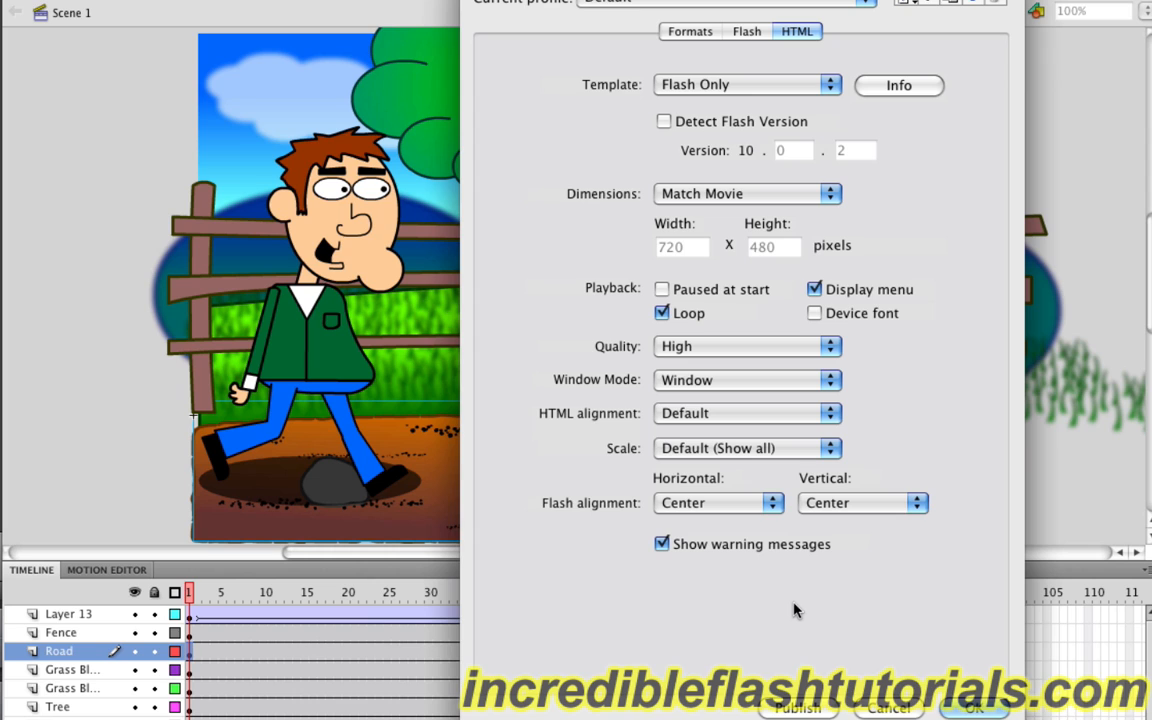
{"action": "left_click", "coordinate": [690, 35]}
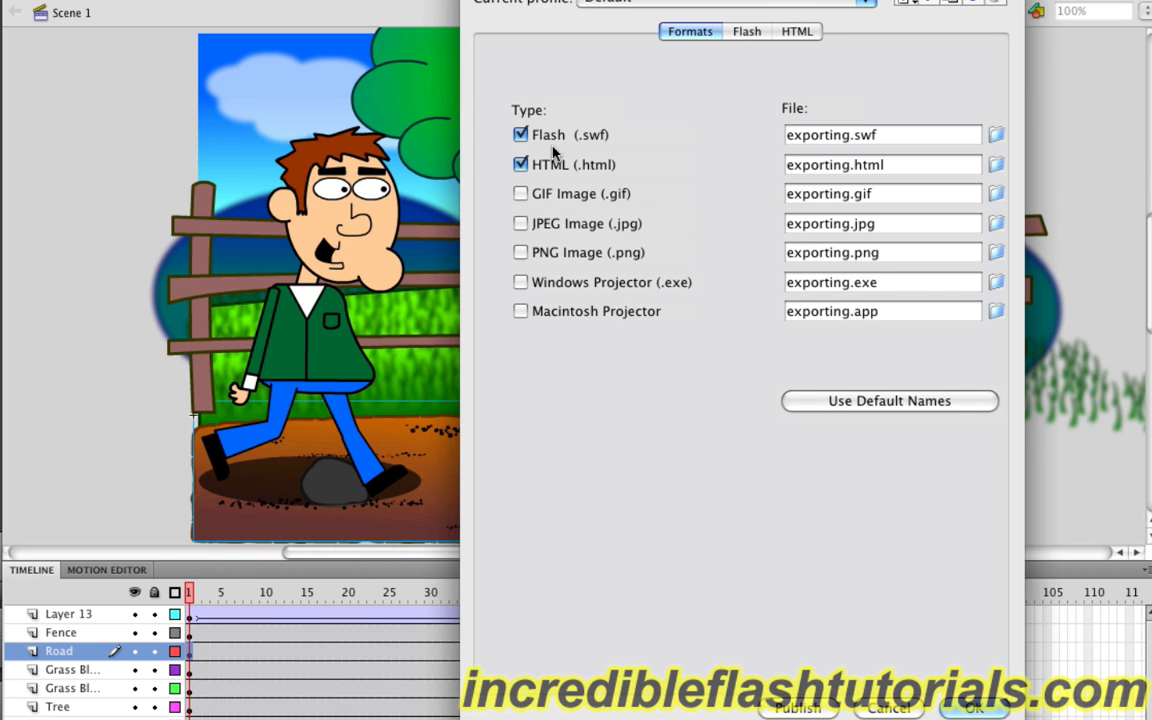
{"action": "left_click", "coordinate": [747, 31]}
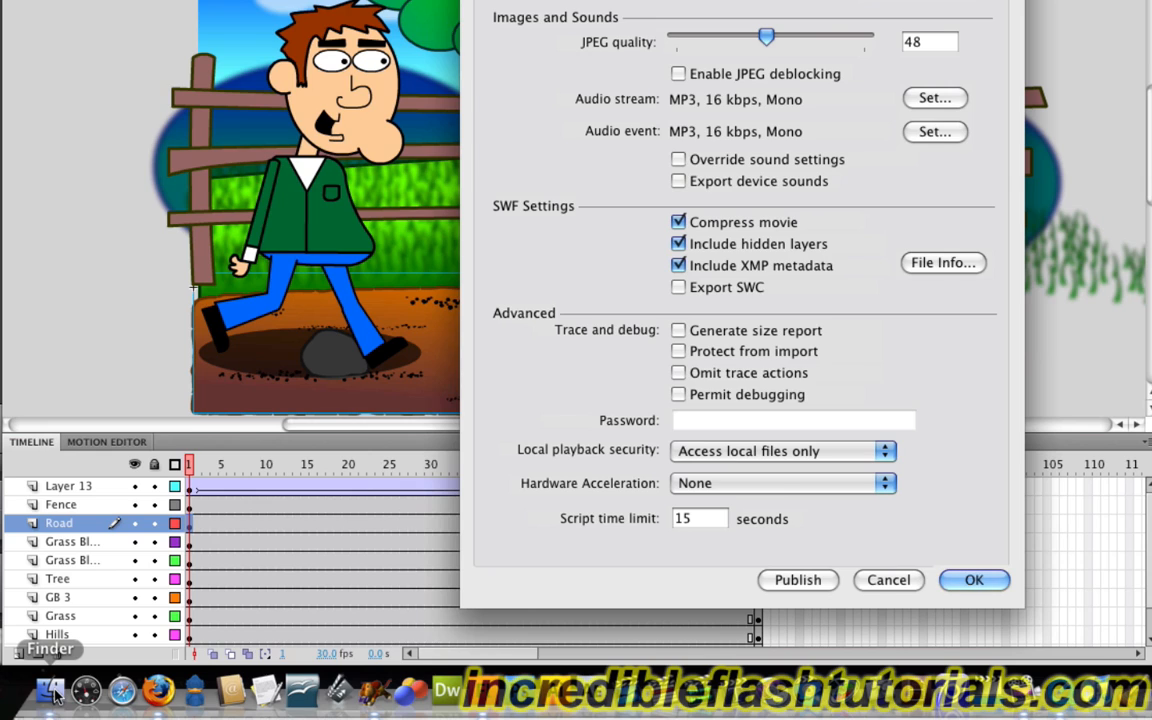
Step: Switch to Finder, check the published files in the Exporting folder, and open exporting.html in the browser
{"action": "left_click", "coordinate": [50, 690]}
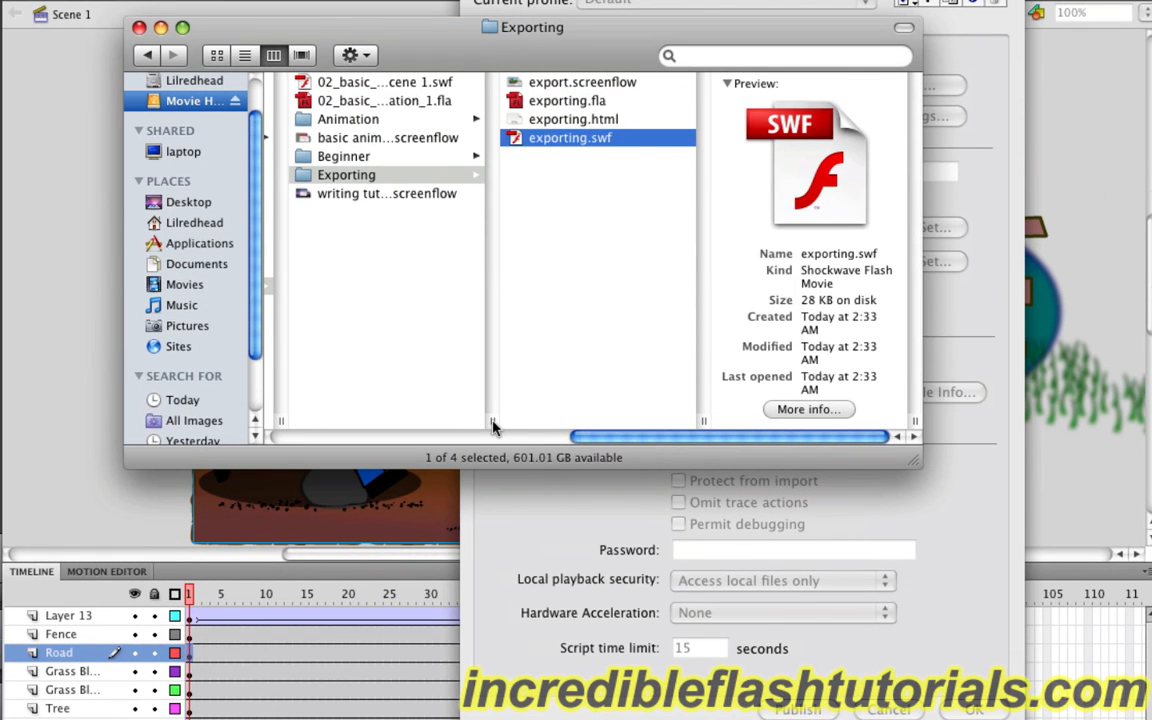
{"action": "left_click", "coordinate": [574, 121]}
{"action": "left_click", "coordinate": [568, 140]}
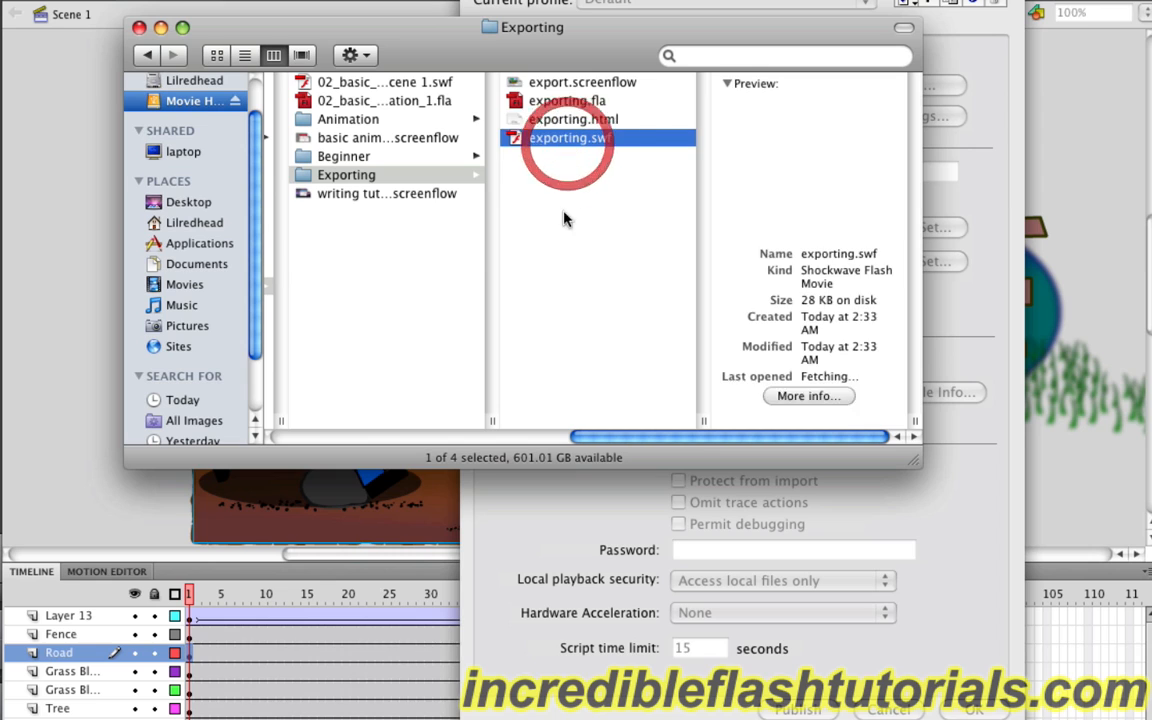
{"action": "left_click", "coordinate": [548, 120]}
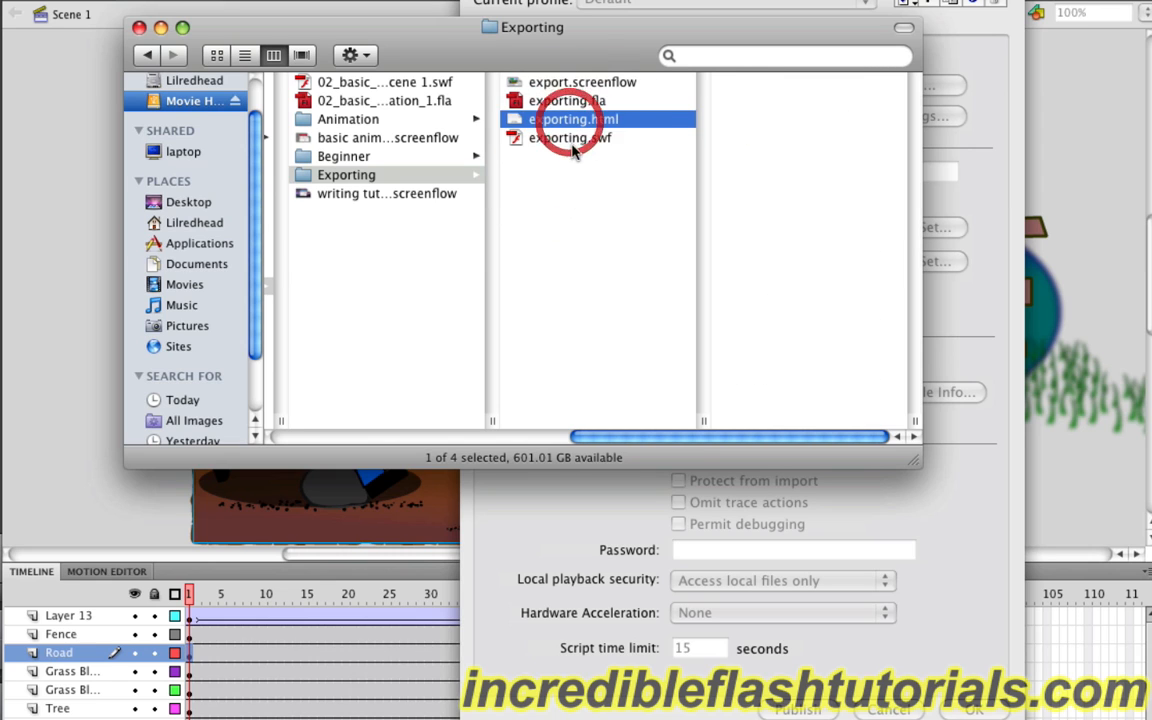
{"action": "left_click", "coordinate": [565, 229]}
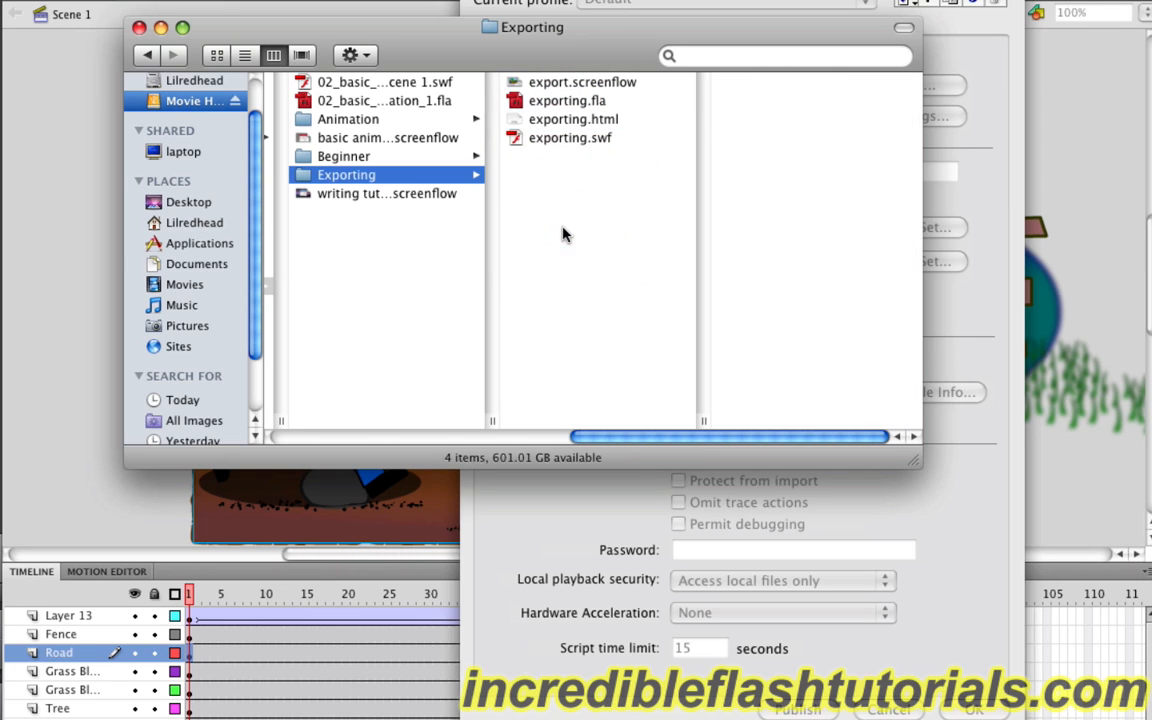
{"action": "double_click", "coordinate": [574, 121]}
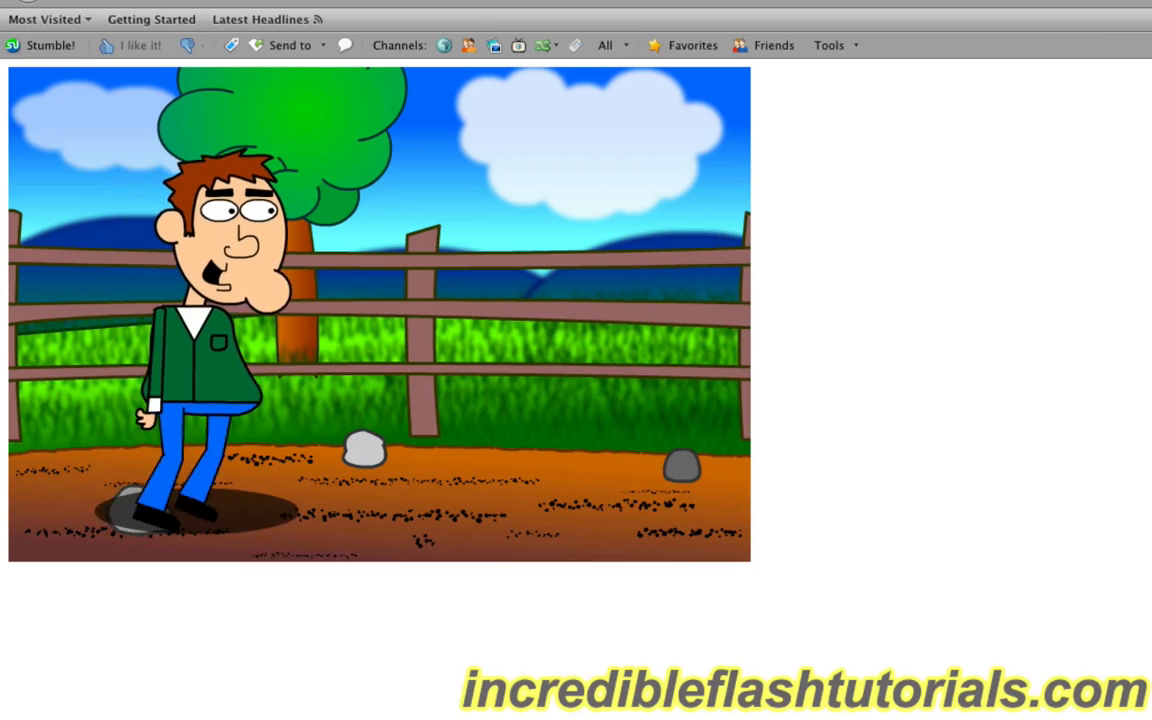
Step: Switch to Finder, open exporting.swf from the Exporting folder to watch the animation, and close its player window
{"action": "key", "text": "super+Tab"}
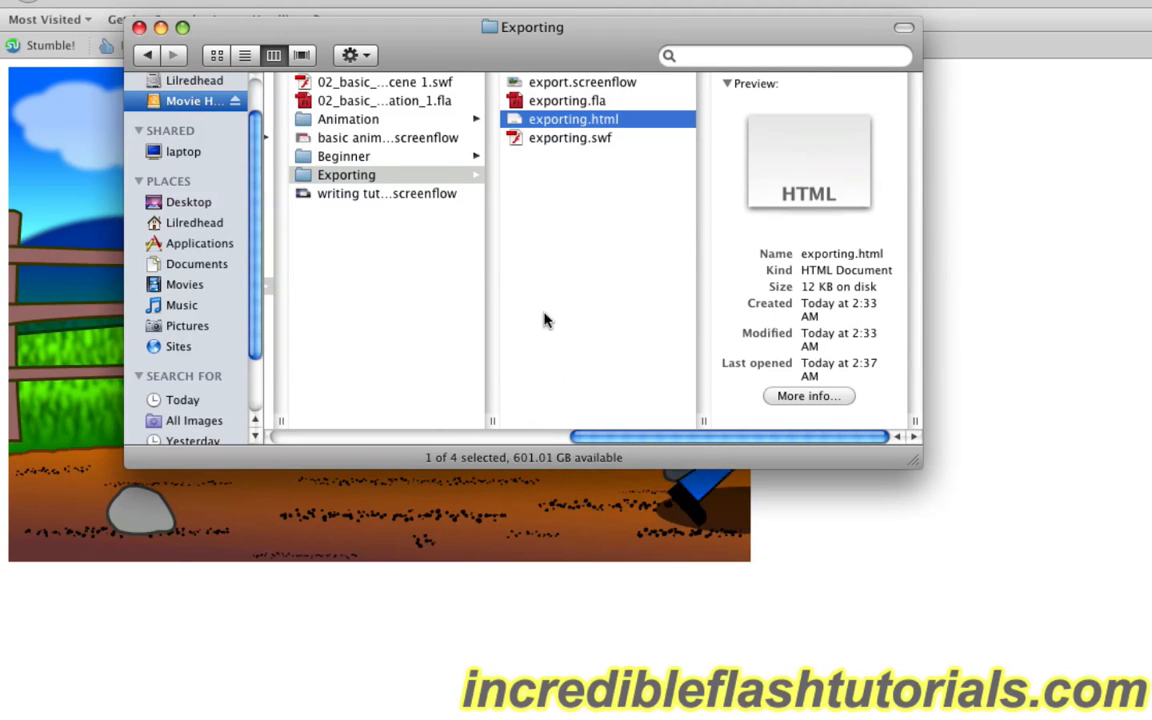
{"action": "double_click", "coordinate": [577, 140]}
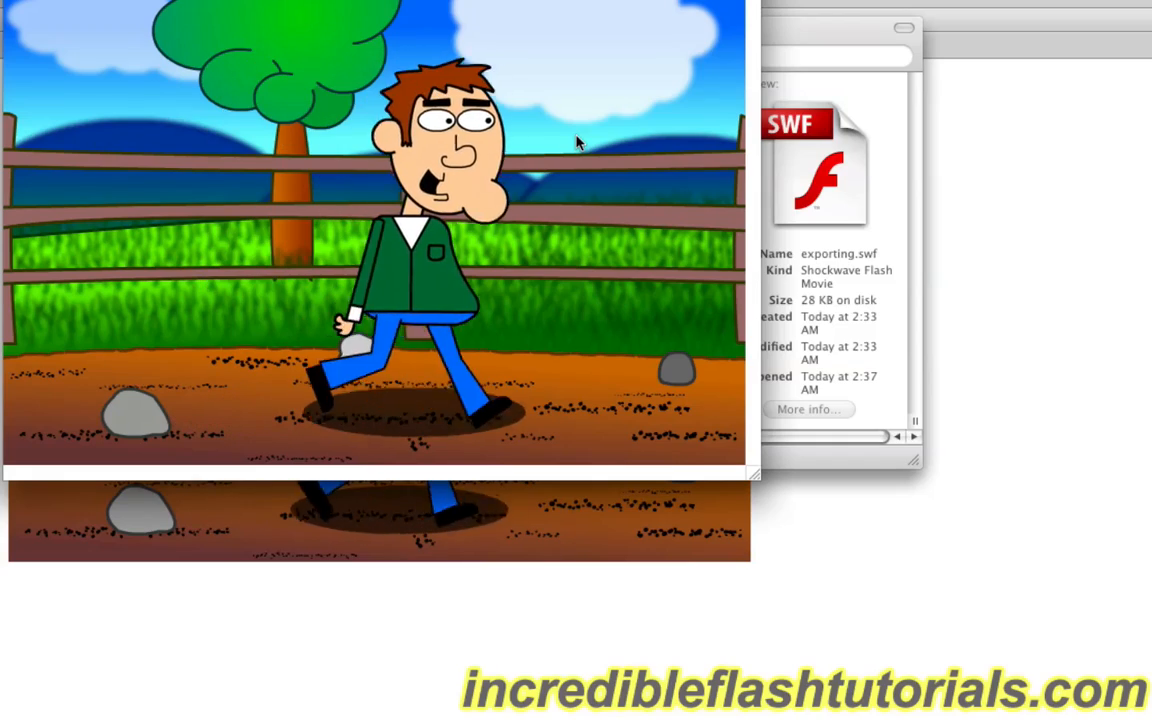
{"action": "left_click_drag", "start_coordinate": [420, 0], "coordinate": [860, 50]}
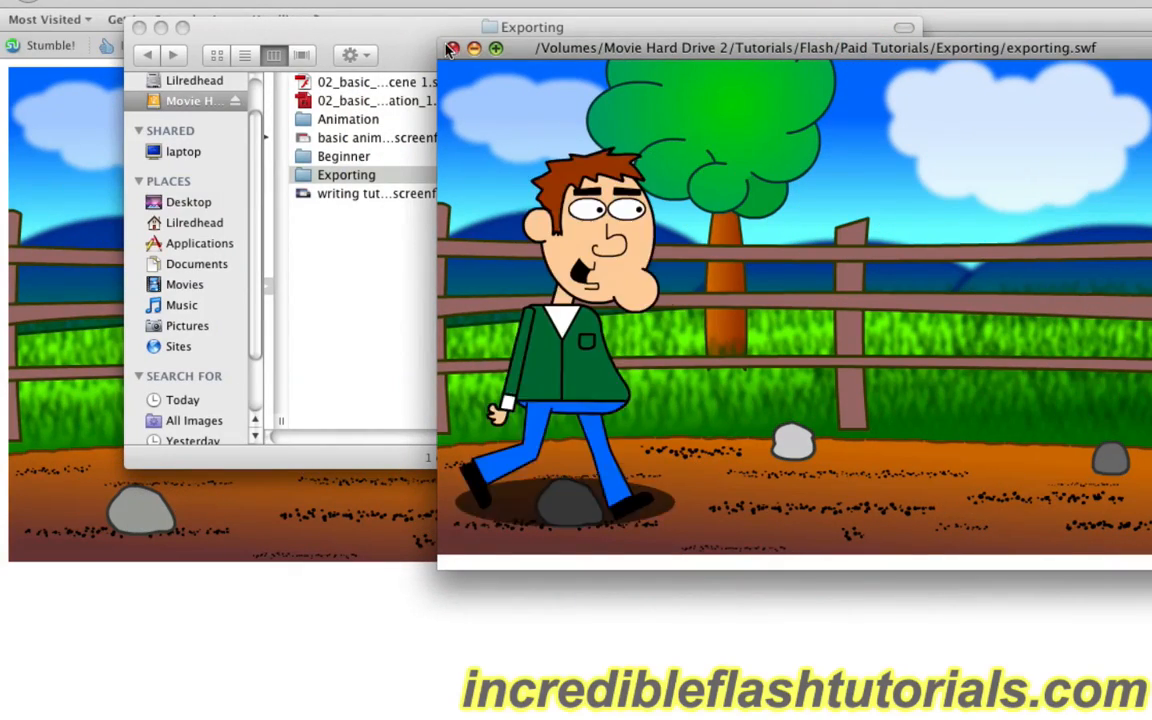
{"action": "left_click", "coordinate": [452, 49]}
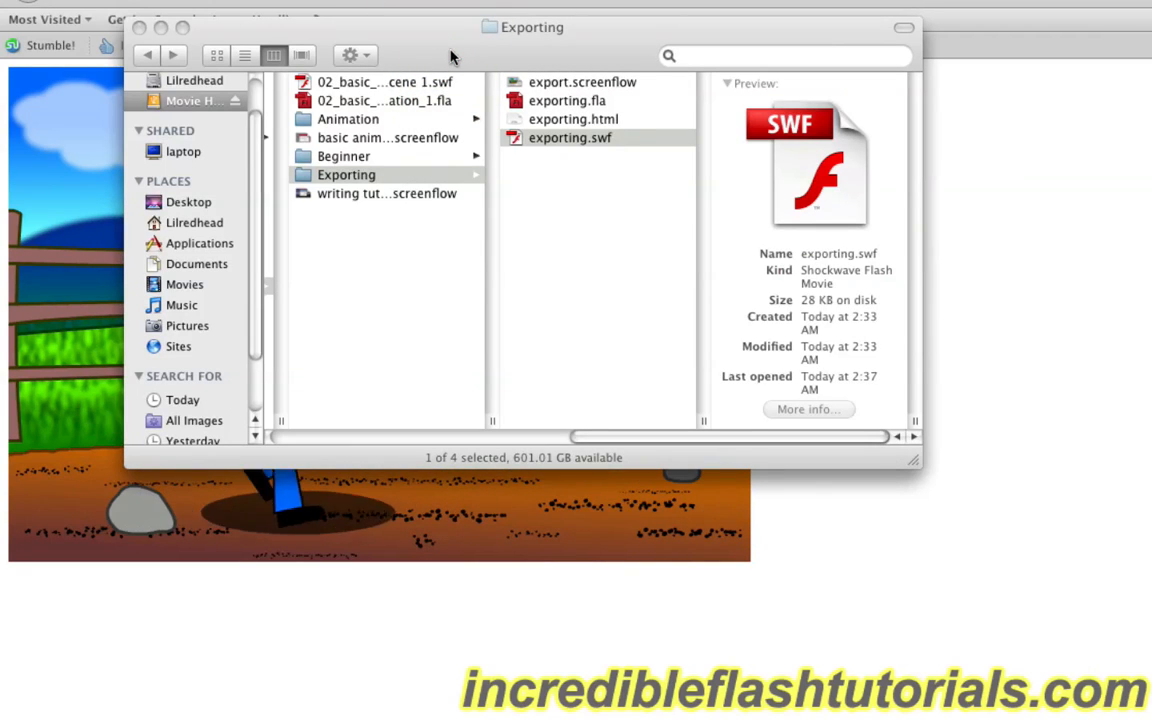
Step: Examine the file details of exporting.html and exporting.swf, and bring the browser page with the animation to the front
{"action": "left_click", "coordinate": [567, 119]}
{"action": "left_click", "coordinate": [570, 138]}
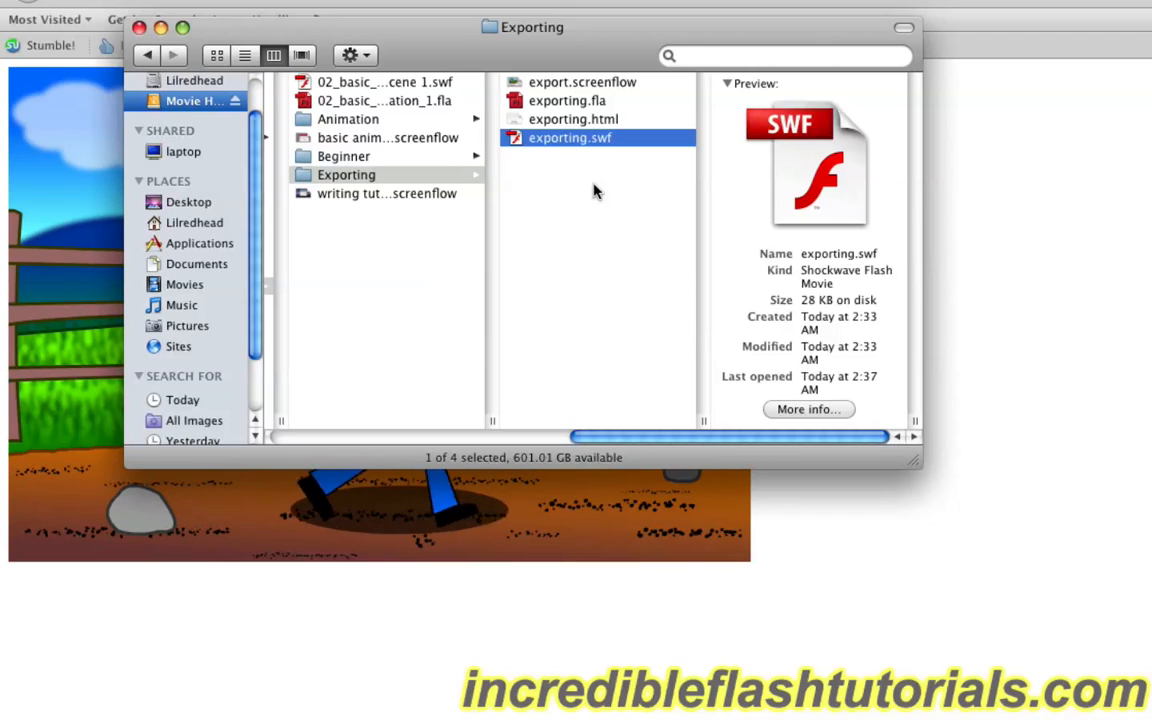
{"action": "left_click", "coordinate": [596, 119]}
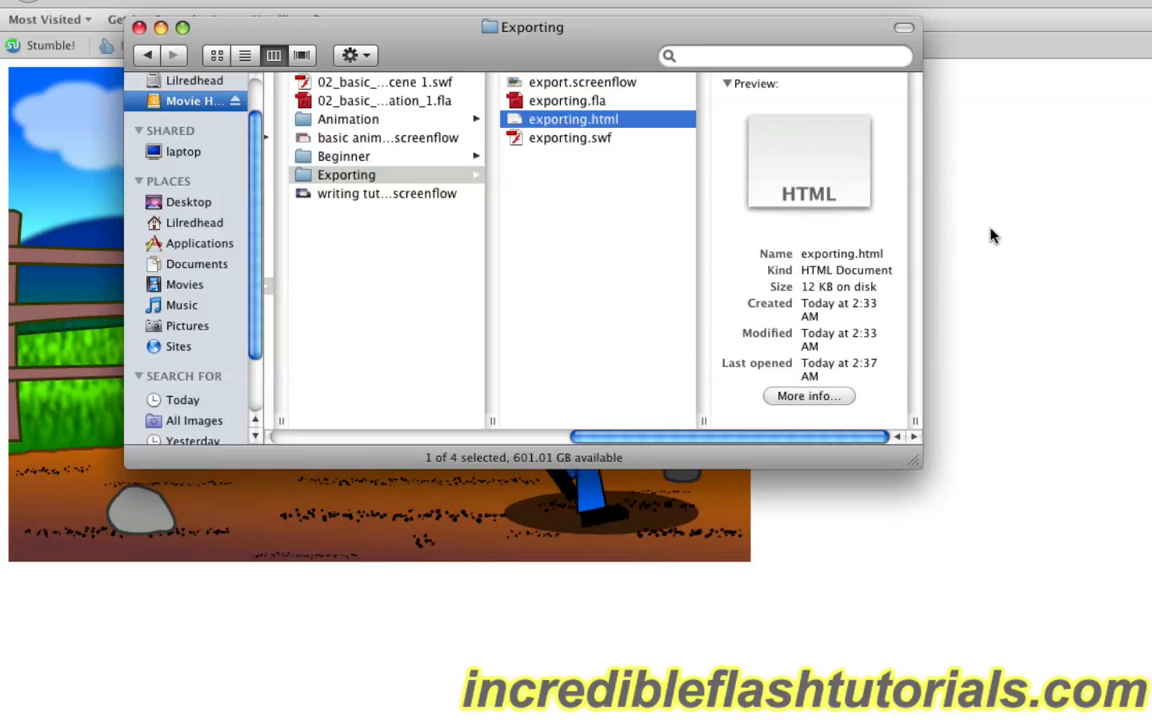
{"action": "left_click", "coordinate": [866, 632]}
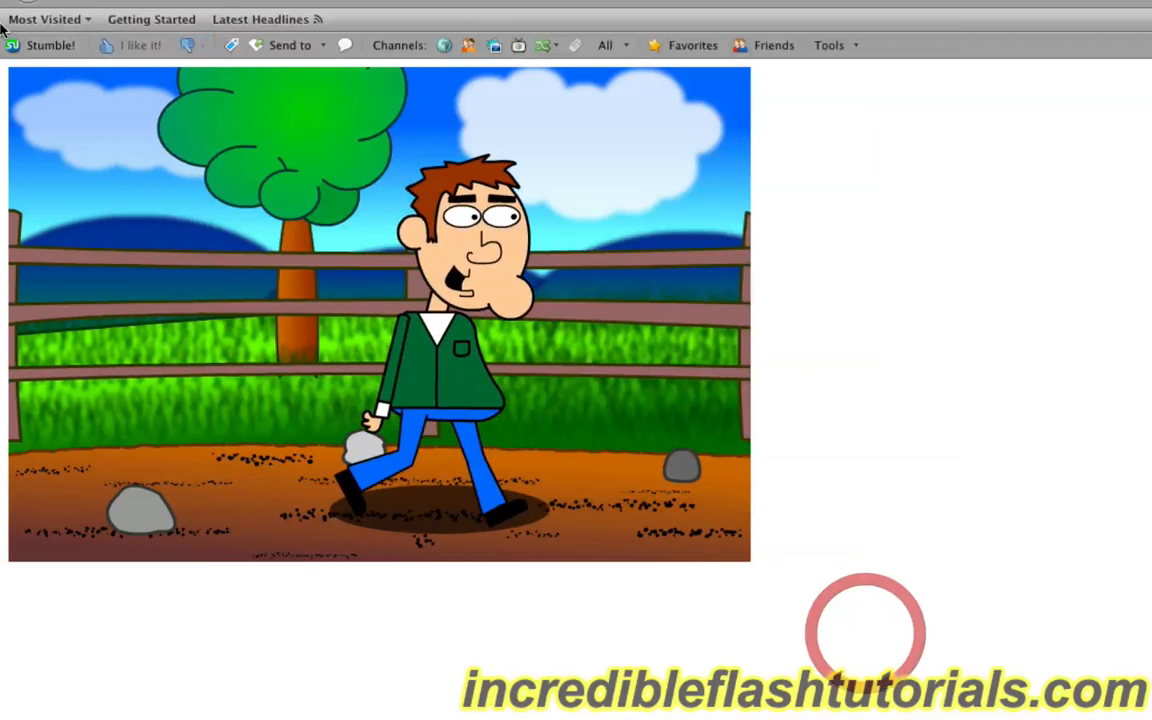
Step: Return to Flash, turn off the Flash (.swf) and HTML (.html) formats, and publish the movie only as a Macintosh Projector
{"action": "left_click", "coordinate": [40, 2]}
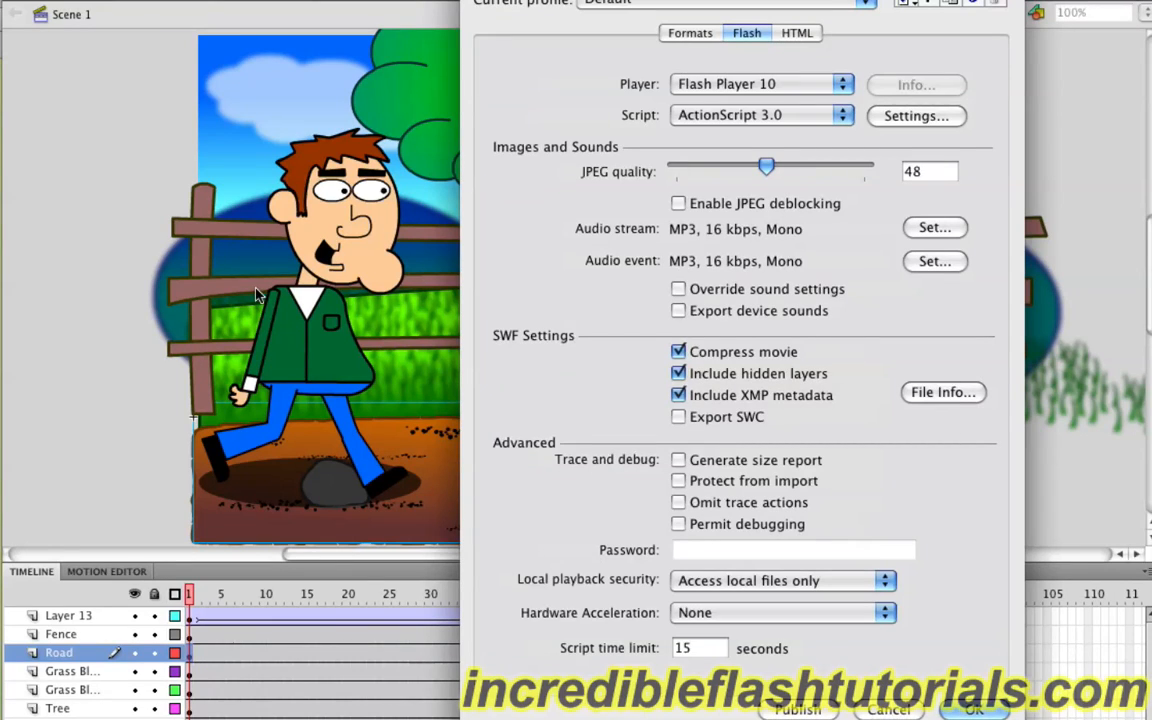
{"action": "left_click", "coordinate": [686, 34]}
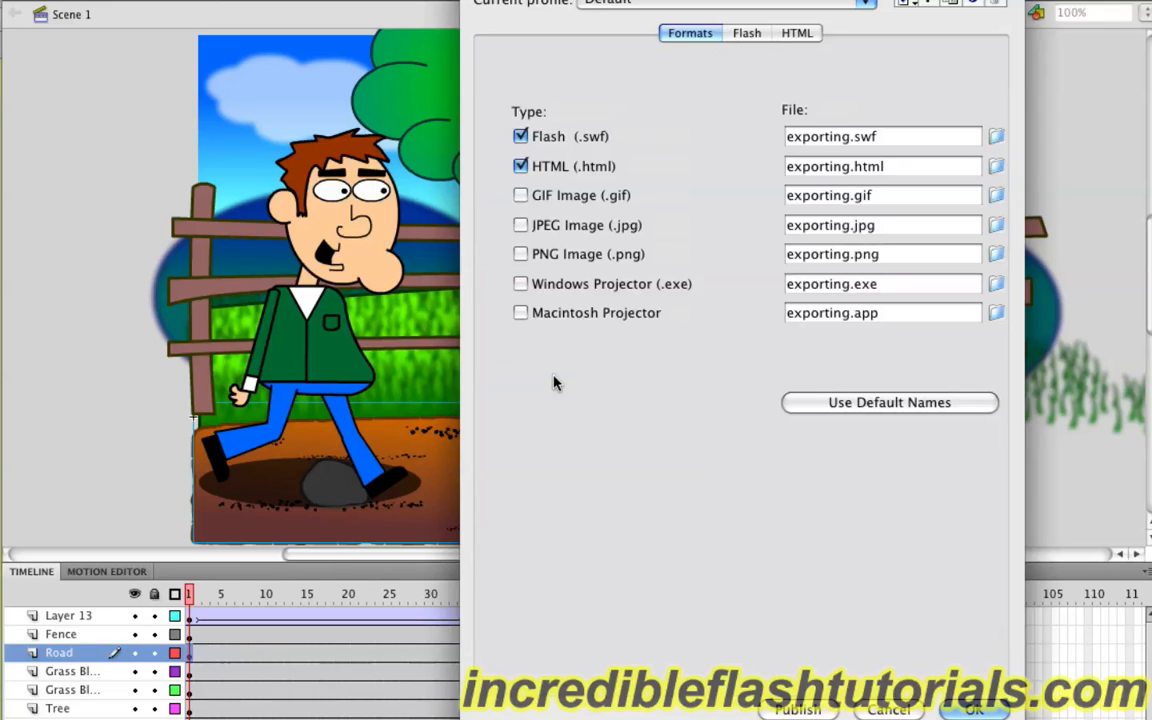
{"action": "left_click", "coordinate": [521, 167]}
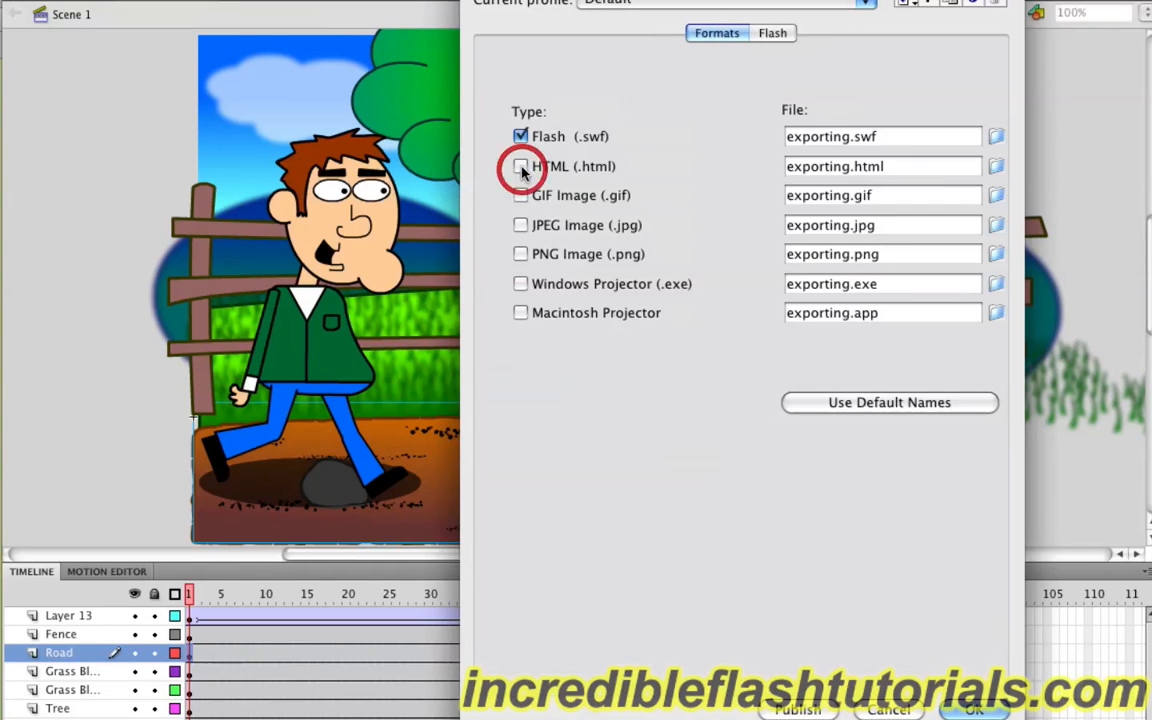
{"action": "left_click", "coordinate": [520, 137]}
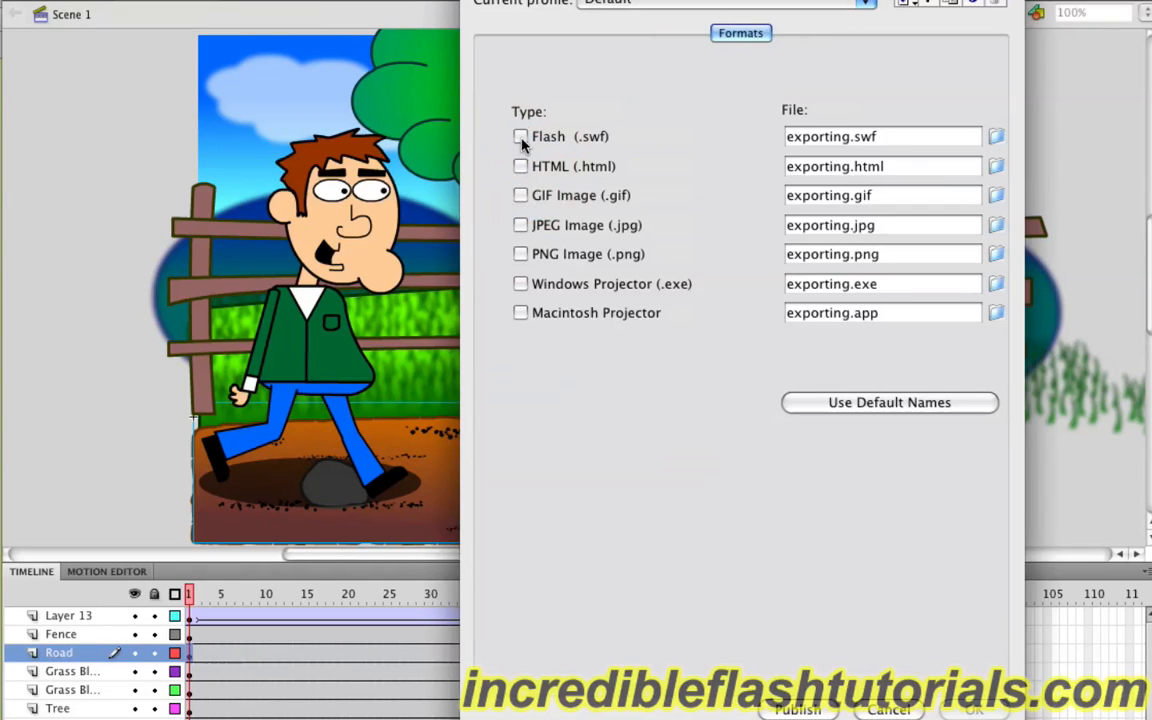
{"action": "left_click", "coordinate": [520, 313]}
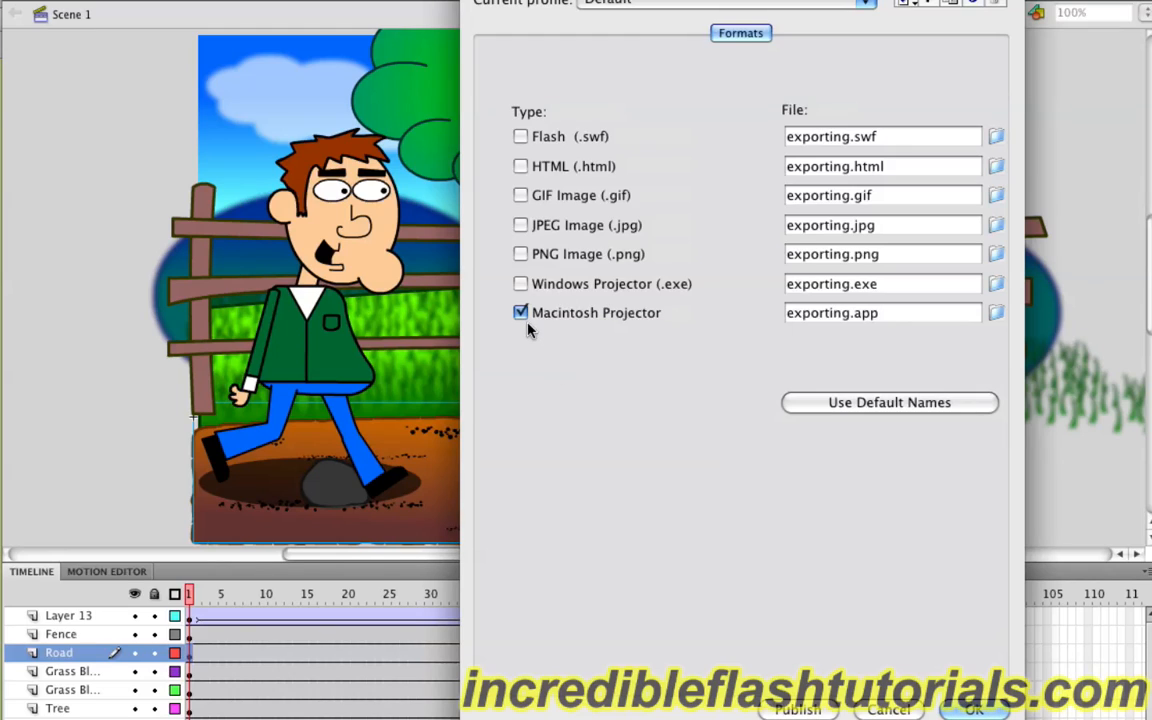
{"action": "left_click", "coordinate": [798, 709]}
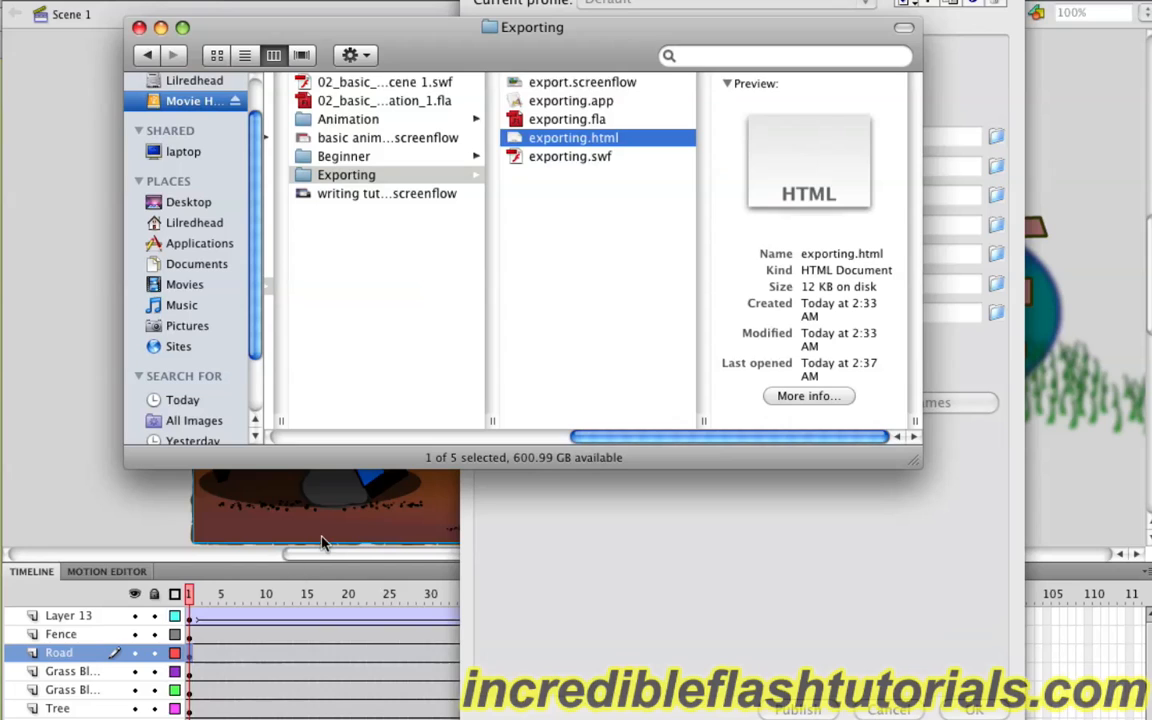
Step: Compare the file details of exporting.app and exporting.swf in Finder's Exporting folder
{"action": "left_click", "coordinate": [545, 101]}
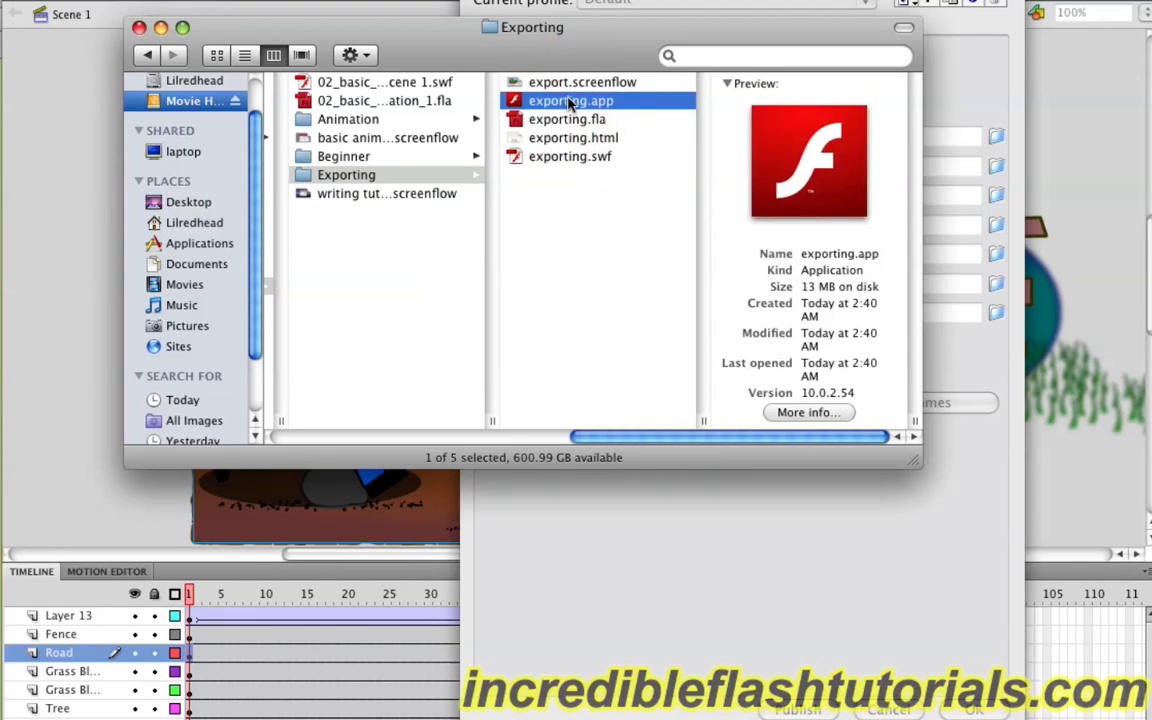
{"action": "left_click", "coordinate": [578, 160]}
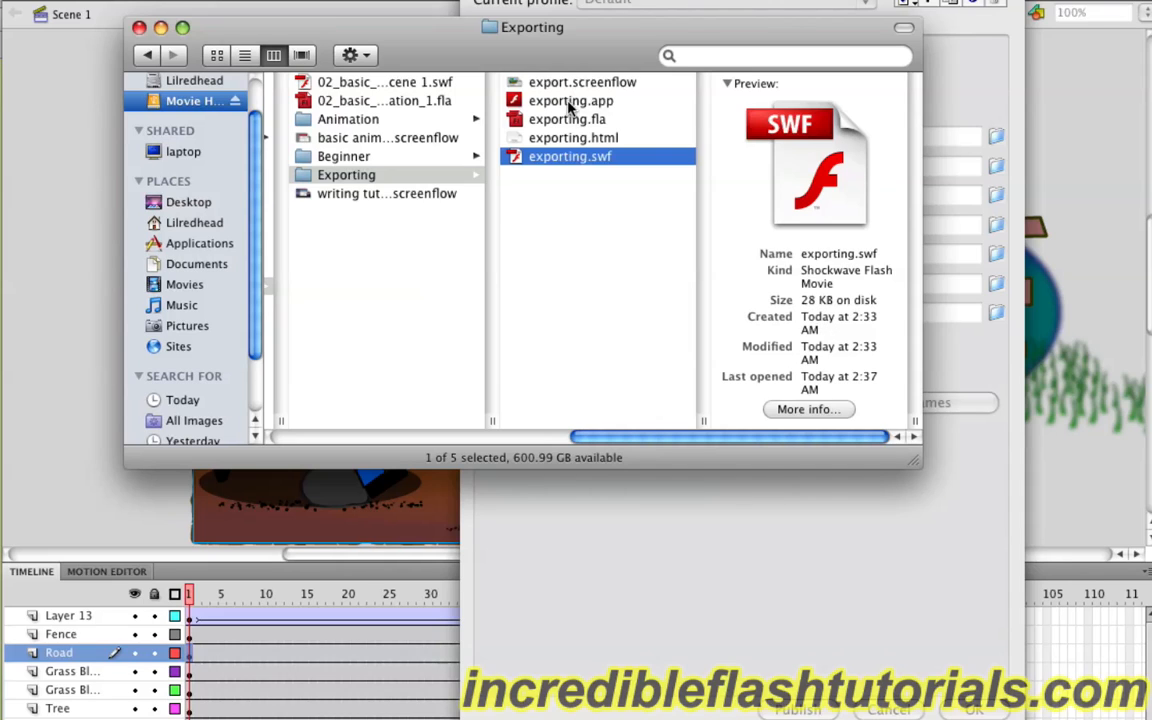
{"action": "left_click", "coordinate": [514, 99]}
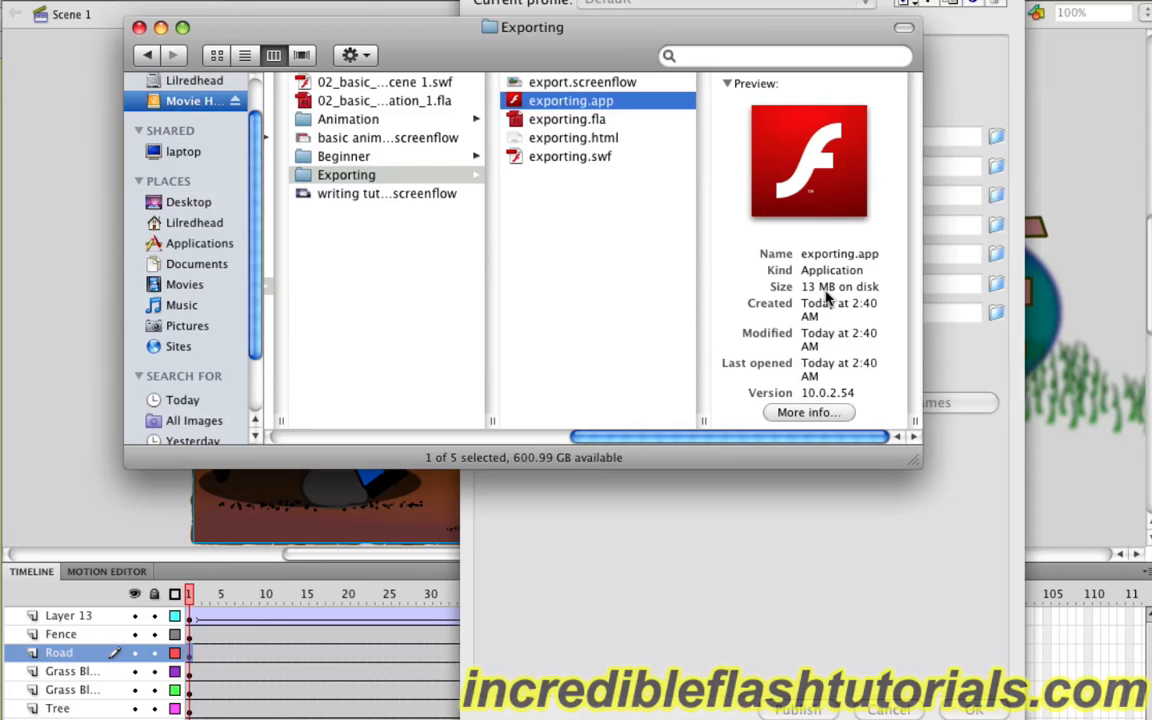
Step: Accept the publish settings in Flash, and save a movie export as exporting.mov in QuickTime format in the Exporting folder
{"action": "left_click", "coordinate": [836, 560]}
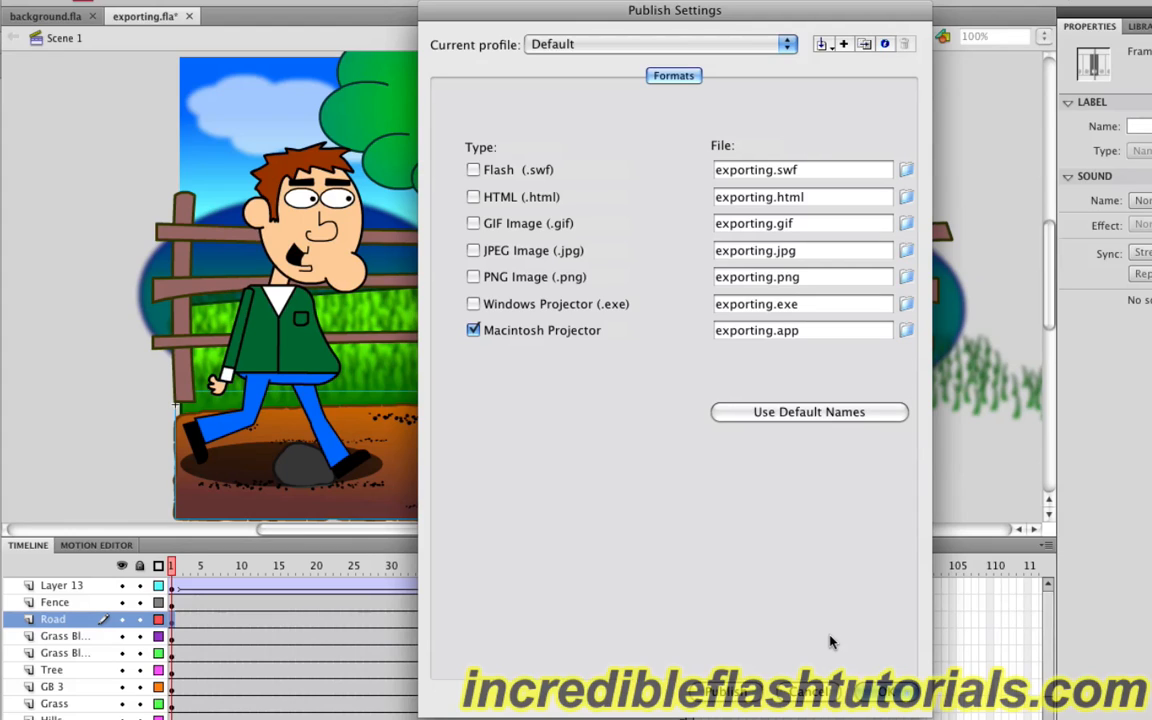
{"action": "left_click", "coordinate": [867, 684]}
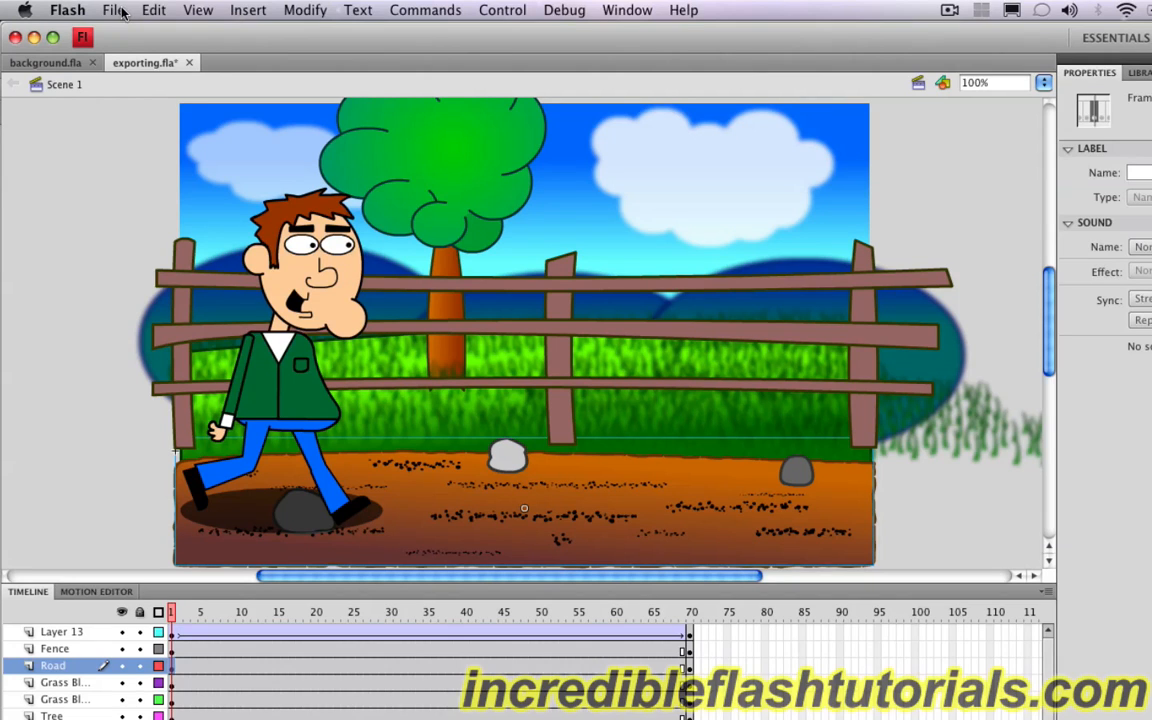
{"action": "left_click", "coordinate": [117, 11]}
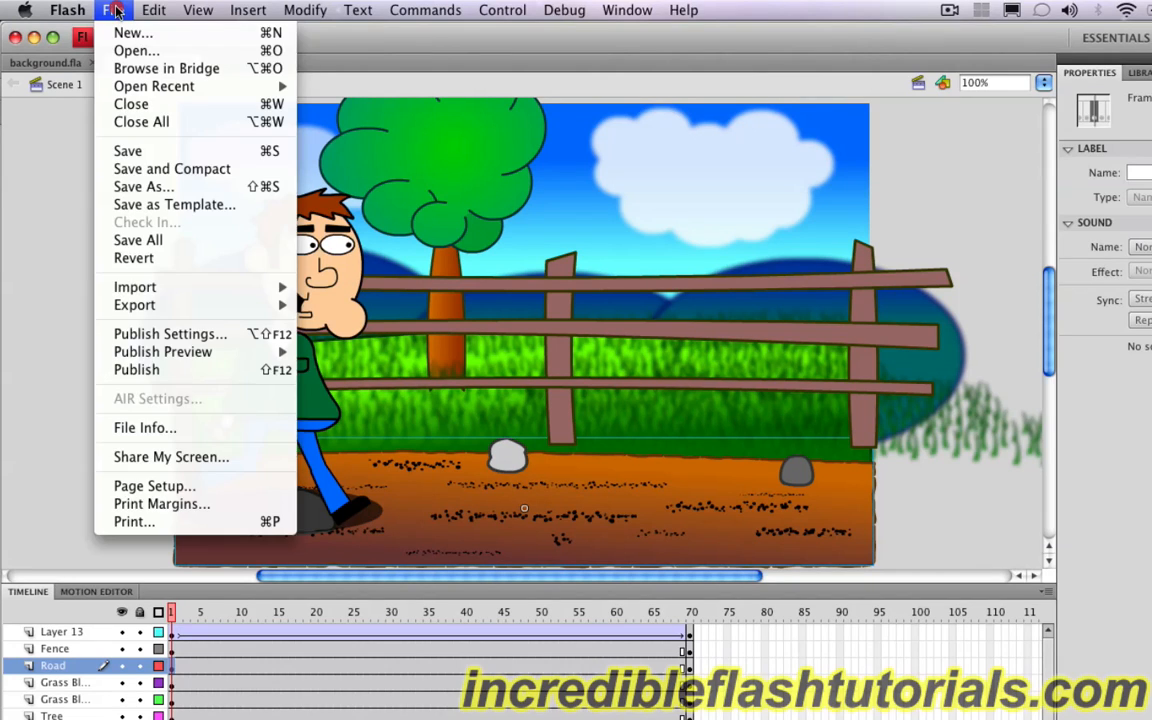
{"action": "mouse_move", "coordinate": [168, 306]}
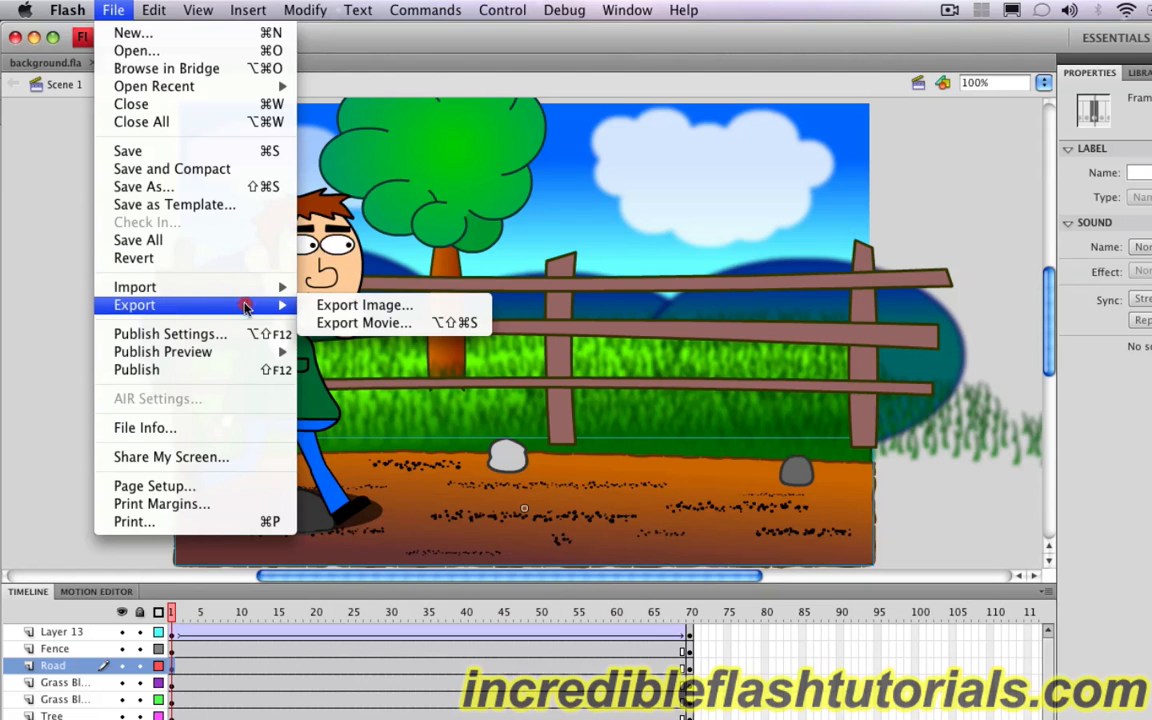
{"action": "left_click", "coordinate": [337, 322]}
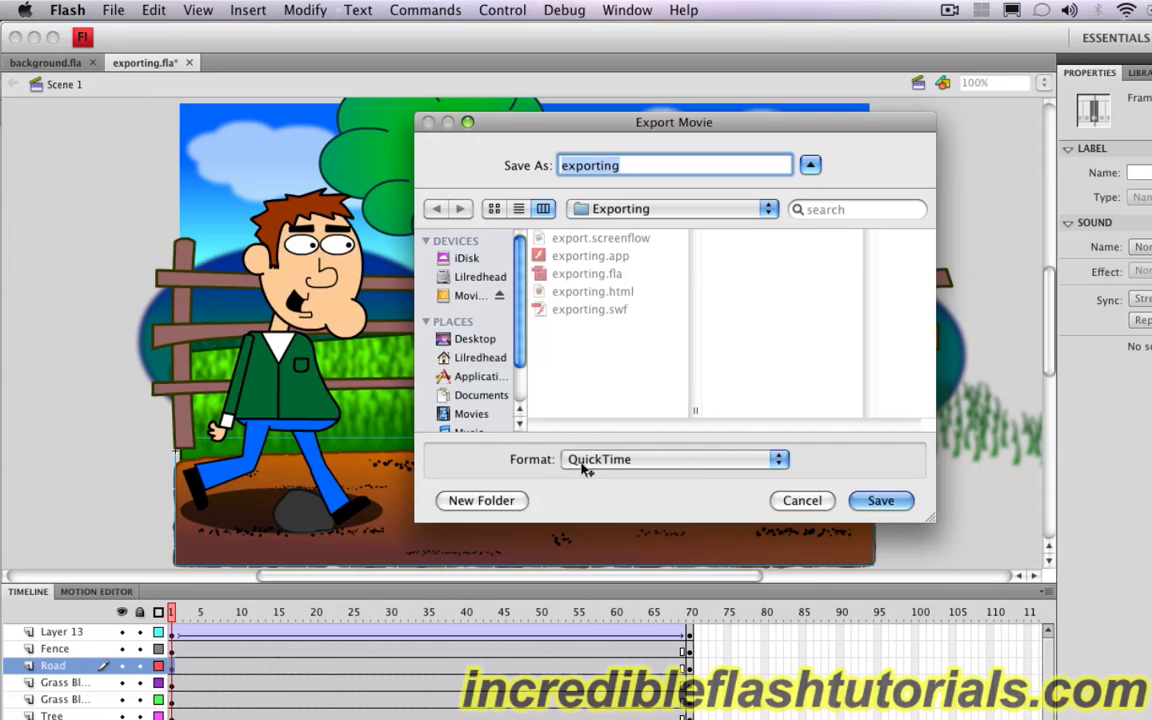
{"action": "left_click", "coordinate": [669, 463]}
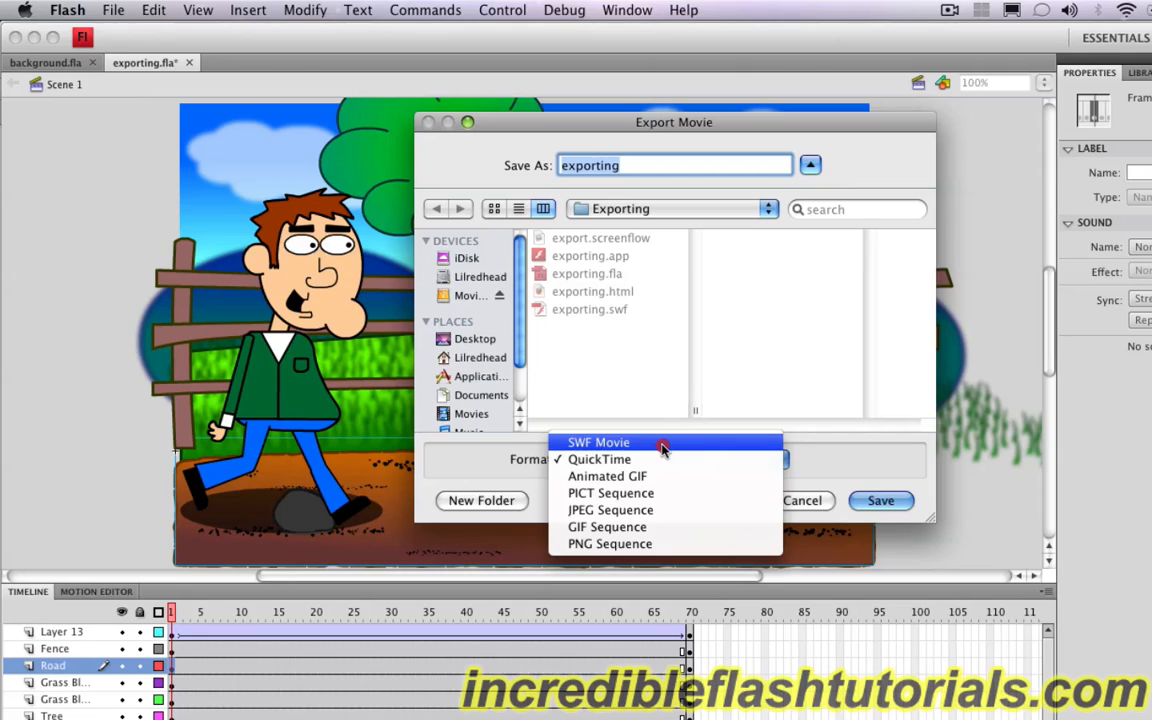
{"action": "left_click", "coordinate": [610, 460]}
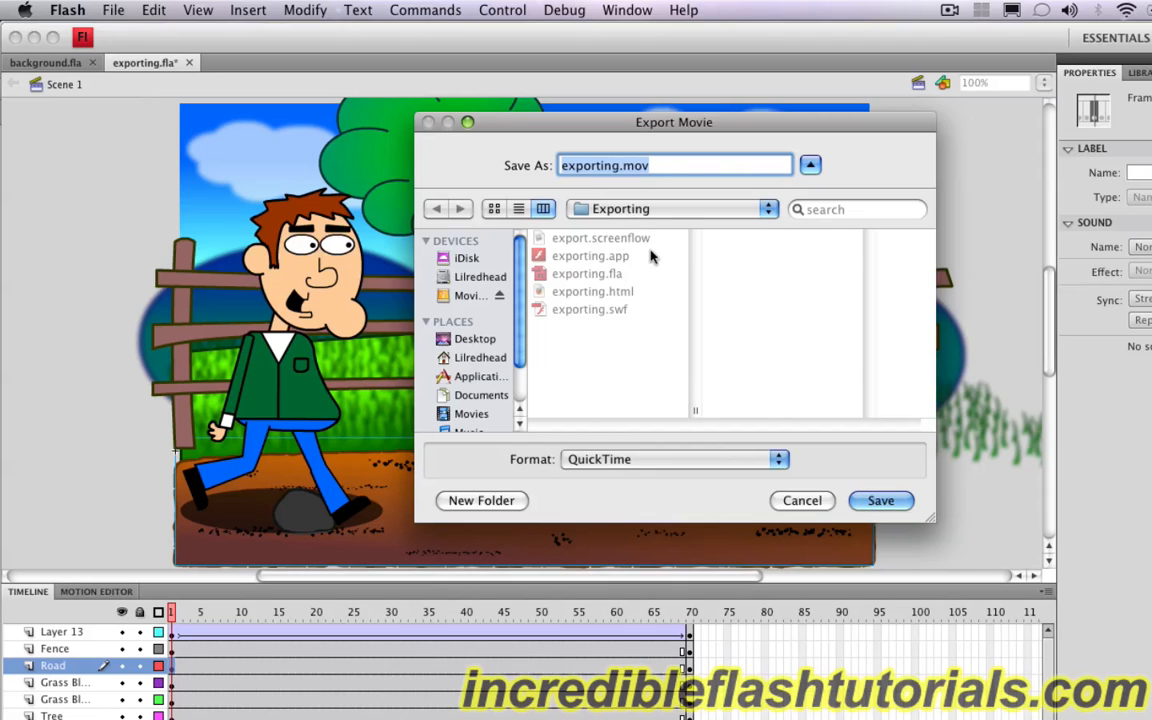
{"action": "left_click", "coordinate": [896, 503]}
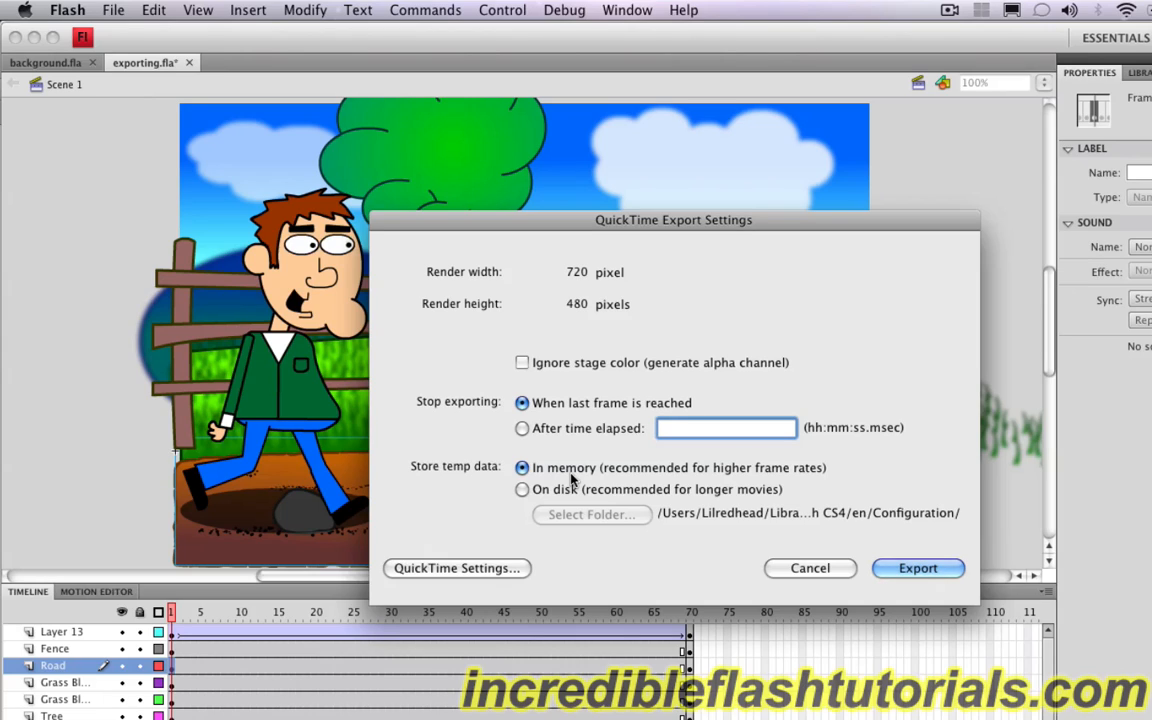
Step: Open the video settings of the QuickTime export and review the compression types, keeping Animation
{"action": "left_click", "coordinate": [497, 575]}
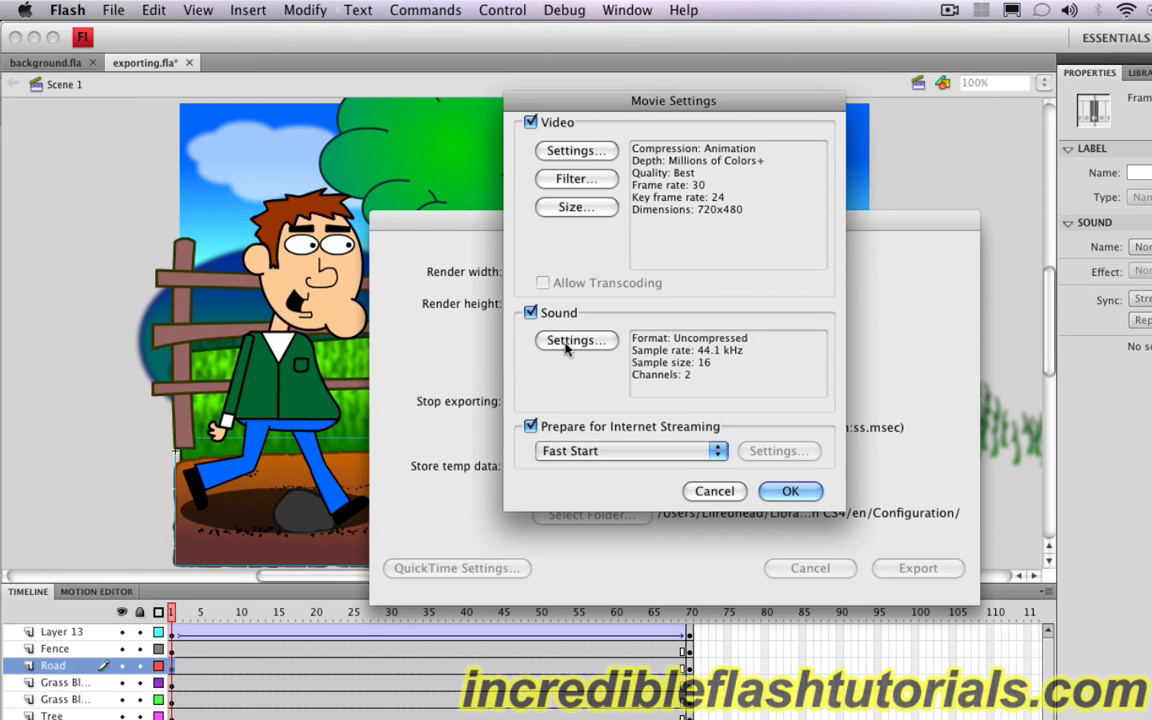
{"action": "left_click", "coordinate": [575, 150]}
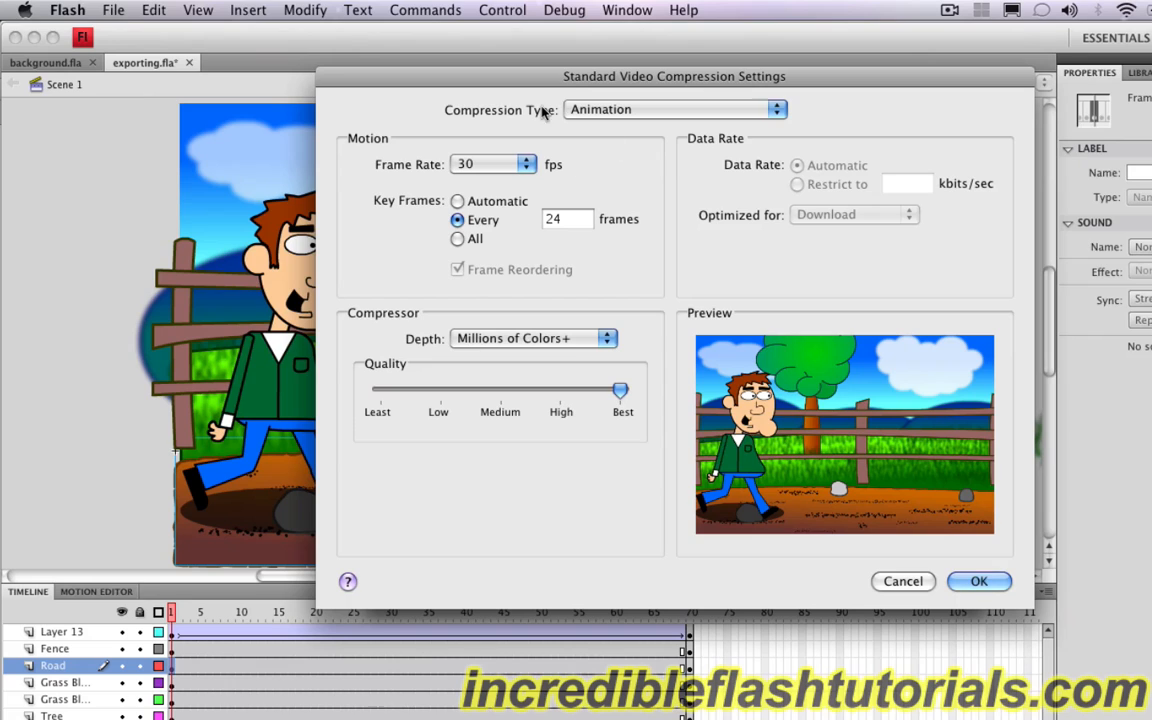
{"action": "left_click", "coordinate": [675, 116]}
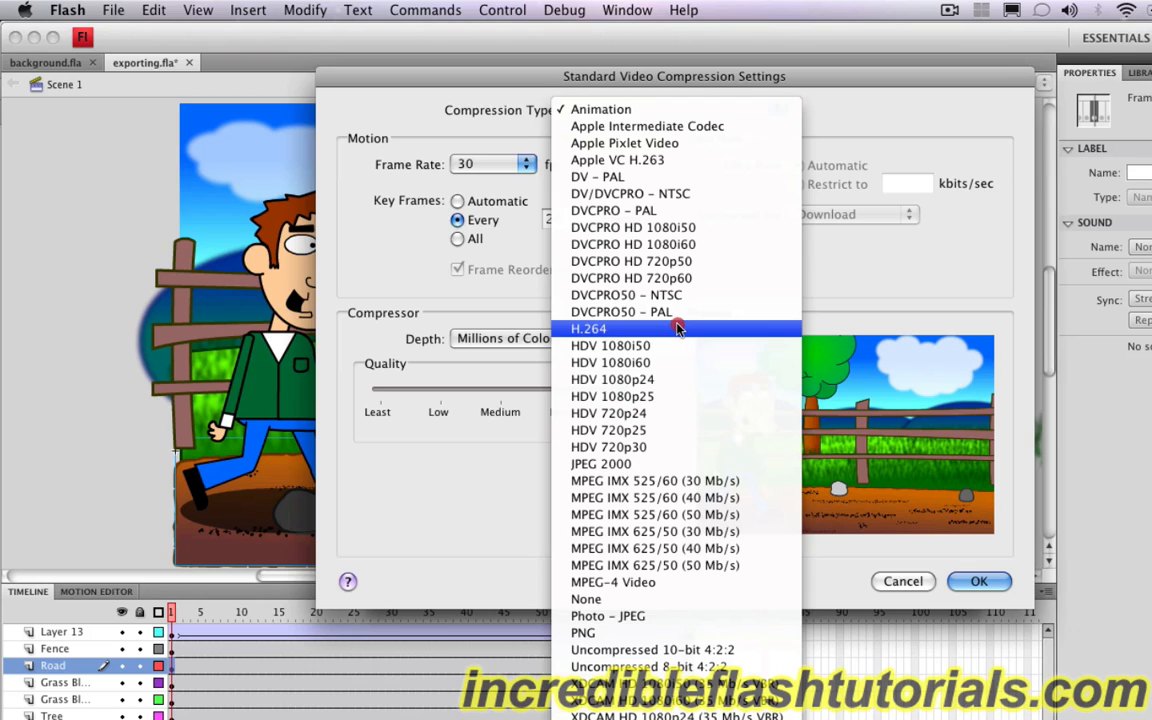
{"action": "left_click", "coordinate": [884, 286]}
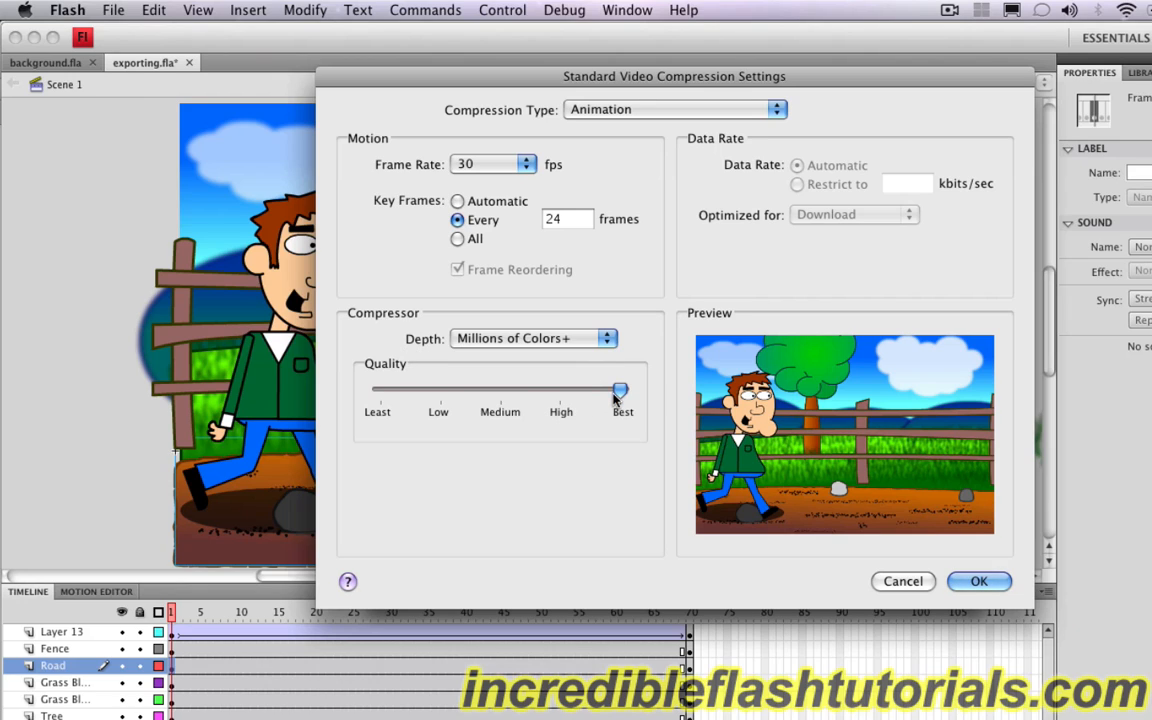
Step: Try lowering the video compression quality to Least, and set it back to Best
{"action": "left_click", "coordinate": [435, 406]}
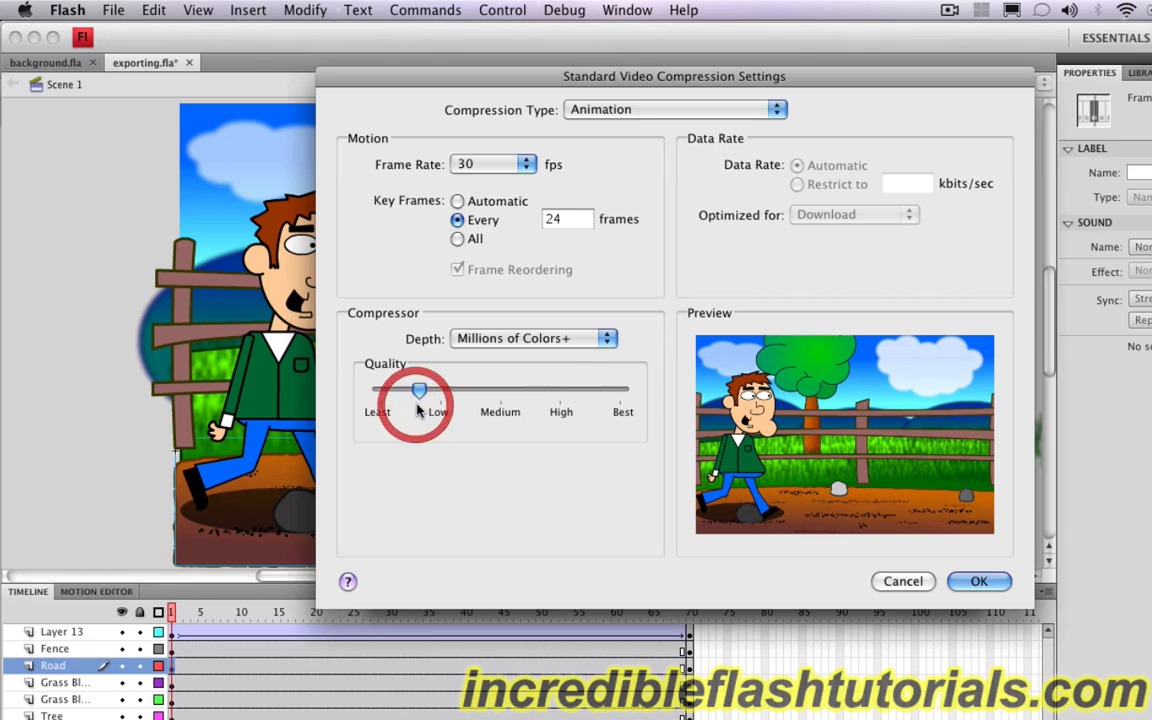
{"action": "left_click", "coordinate": [378, 391]}
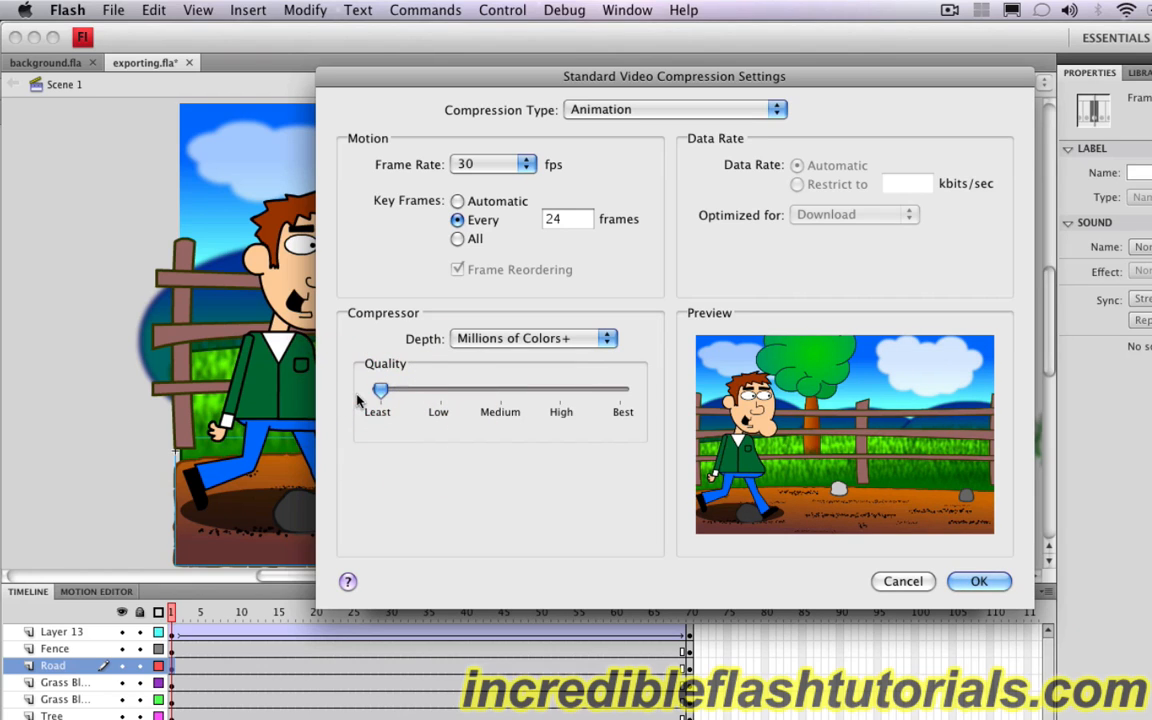
{"action": "left_click", "coordinate": [628, 396]}
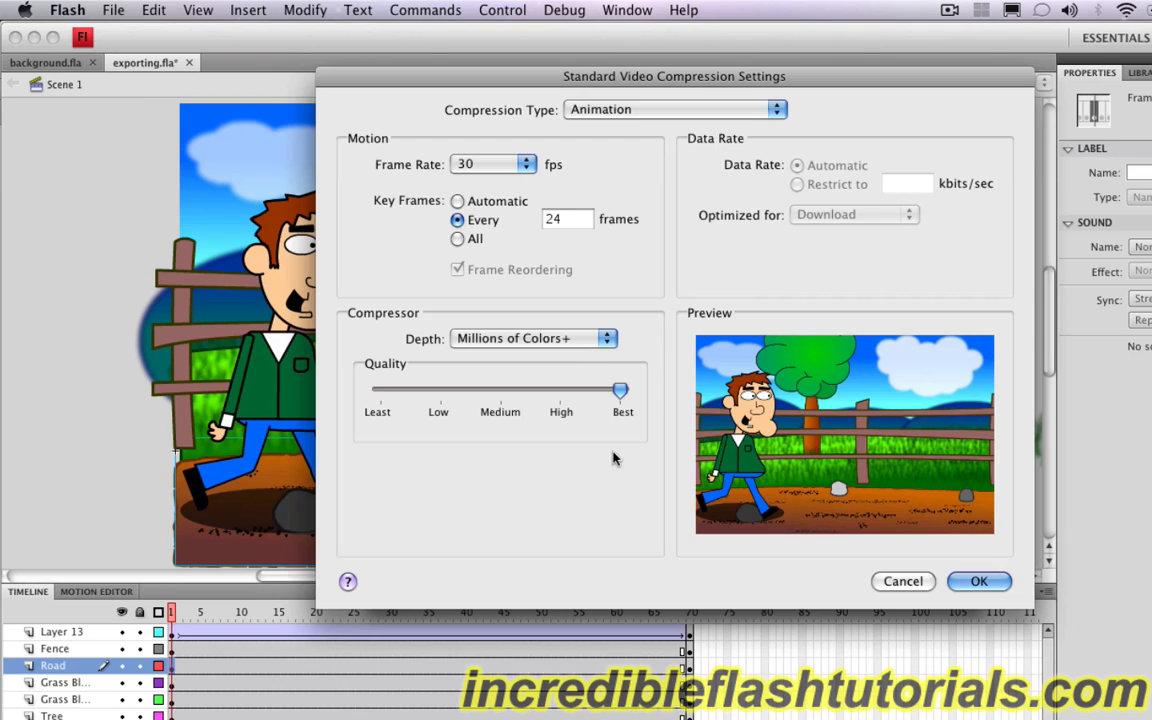
Step: Review the colour depth choices, keep Millions of Colors+, and accept the video compression and QuickTime movie settings
{"action": "left_click", "coordinate": [580, 349]}
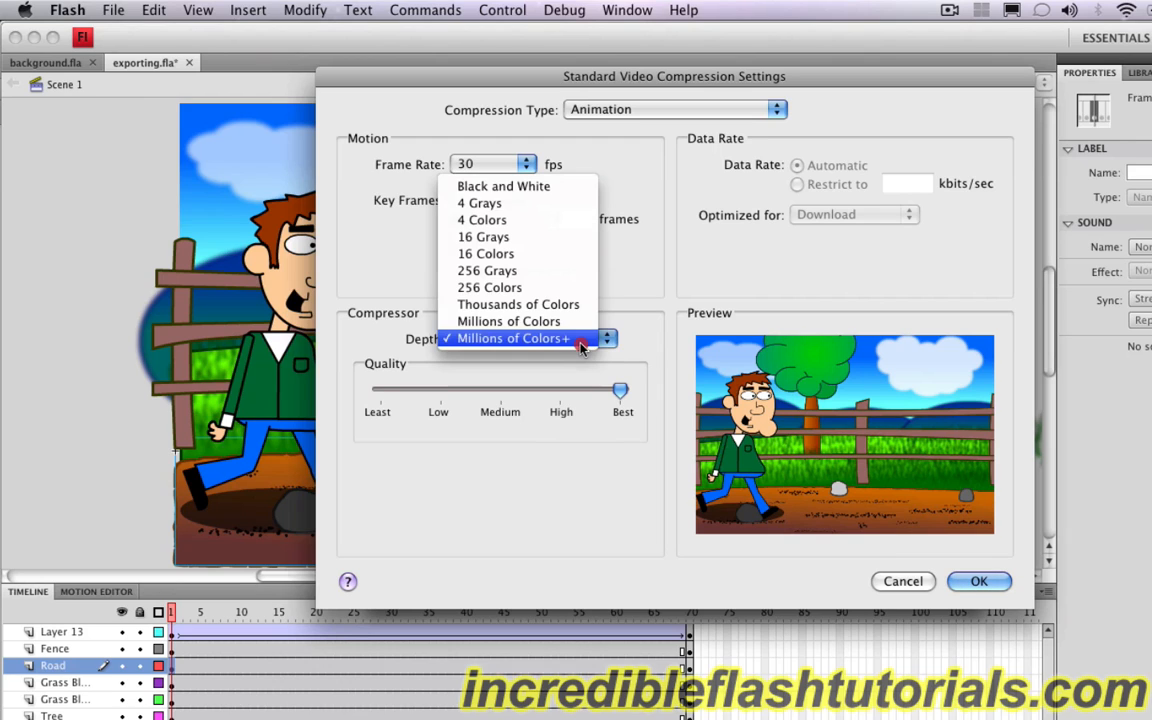
{"action": "left_click", "coordinate": [640, 348]}
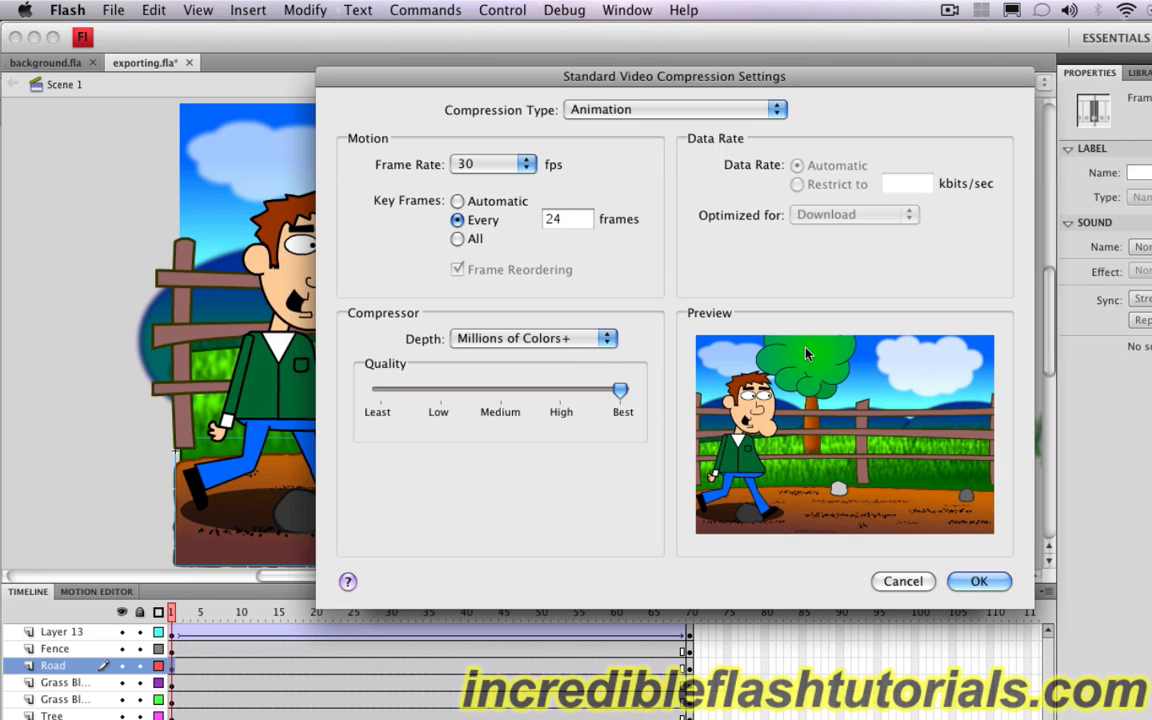
{"action": "left_click", "coordinate": [982, 581]}
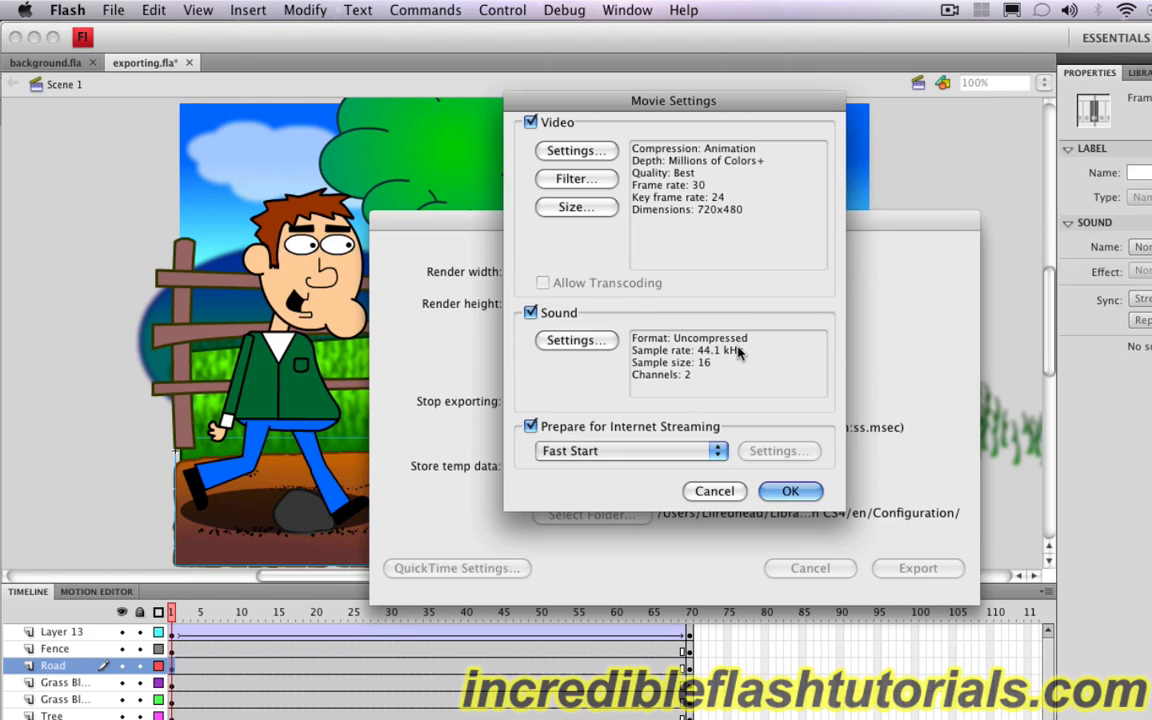
{"action": "left_click", "coordinate": [790, 491]}
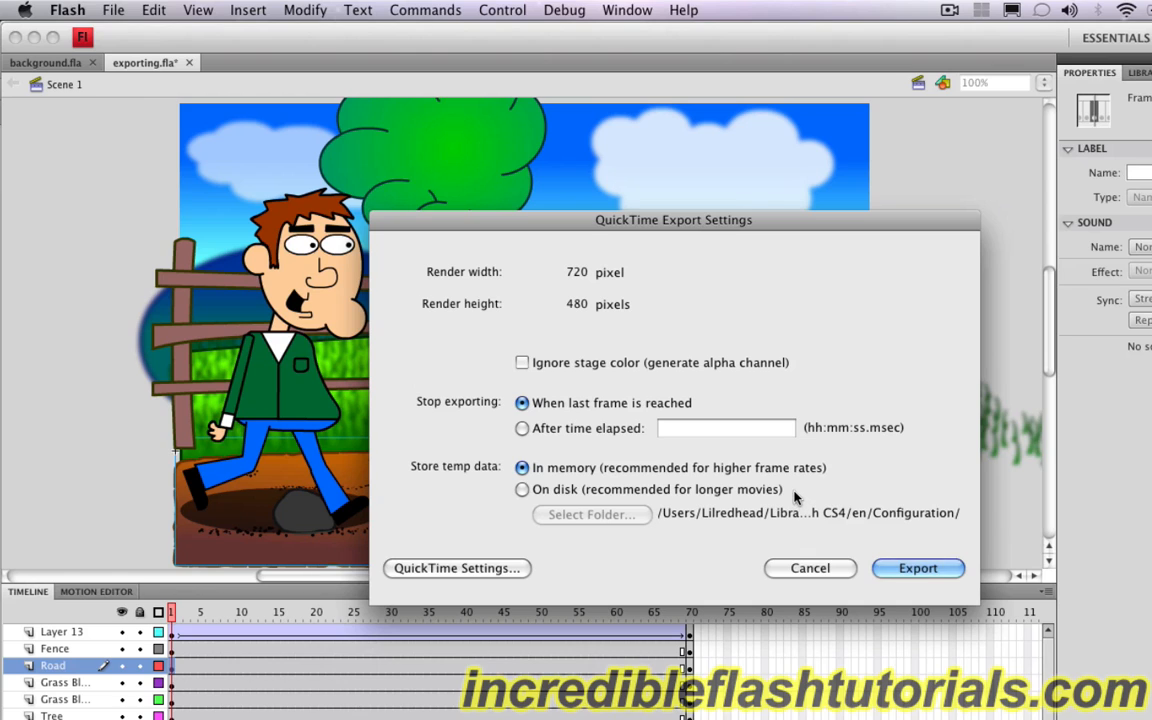
Step: Run the QuickTime export, stopping at the last frame with temp data stored in memory, and dismiss the completion notice
{"action": "left_click", "coordinate": [918, 568]}
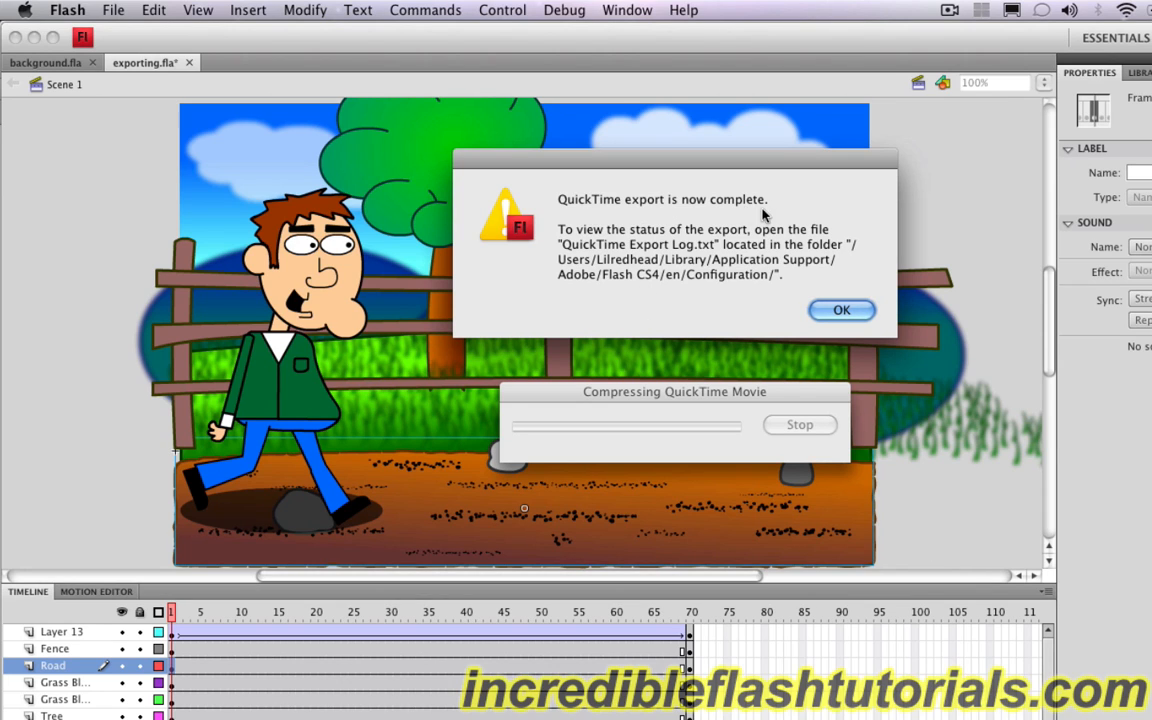
{"action": "left_click", "coordinate": [838, 310]}
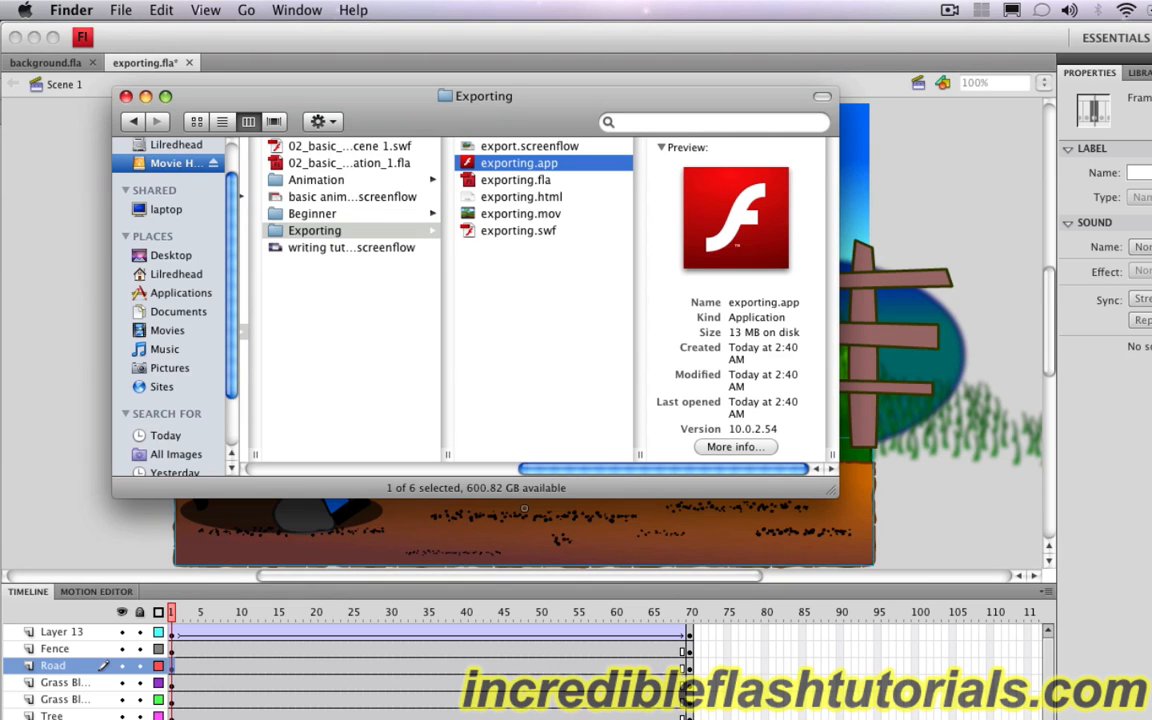
Step: Switch to Finder, open exporting.mov from the Exporting folder in QuickTime Player, play the movie and return it to the start
{"action": "left_click", "coordinate": [555, 330]}
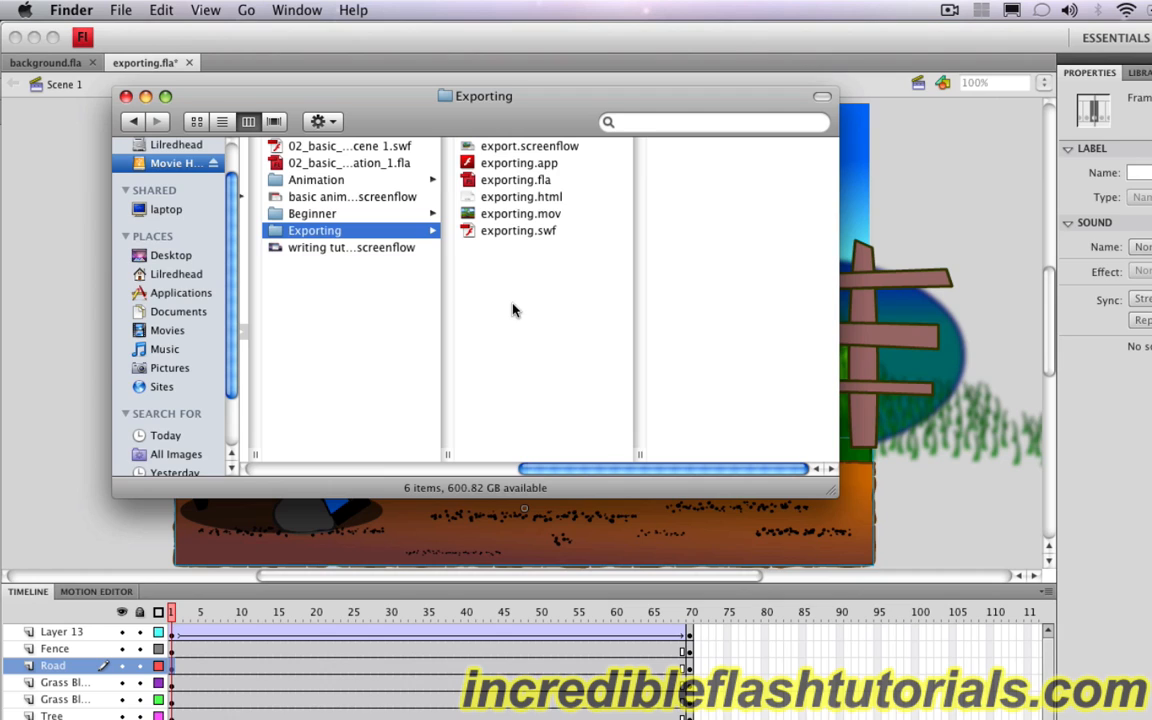
{"action": "left_click", "coordinate": [516, 216]}
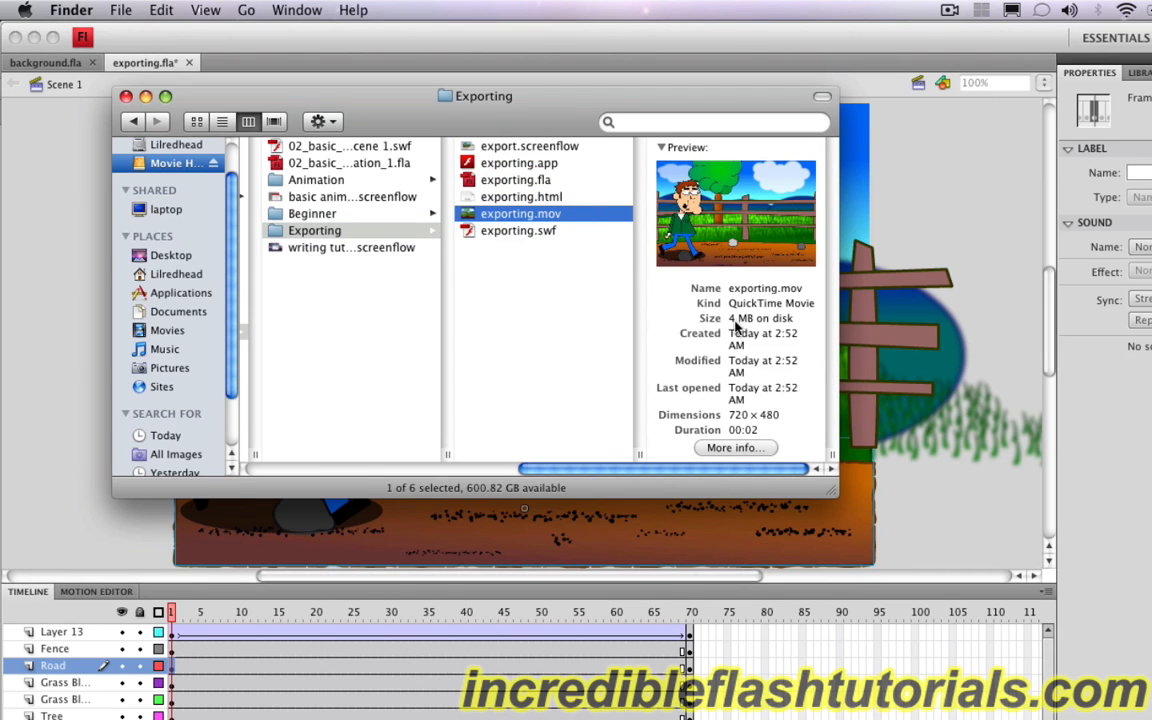
{"action": "double_click", "coordinate": [509, 216]}
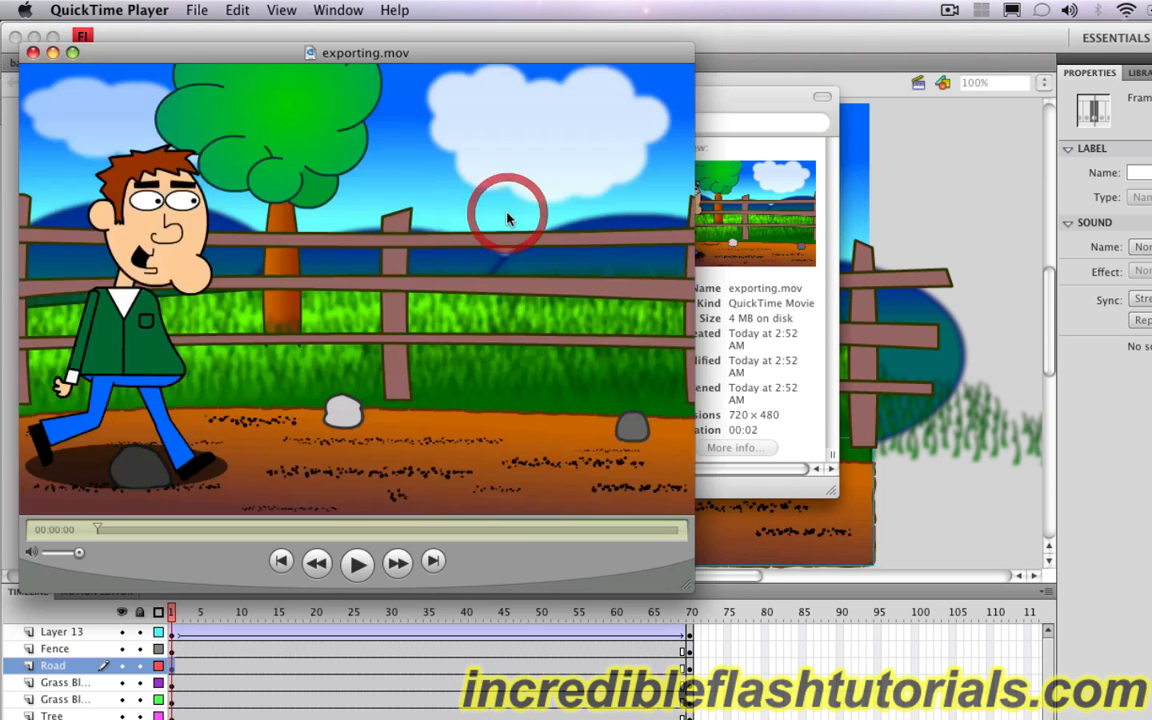
{"action": "left_click", "coordinate": [357, 563]}
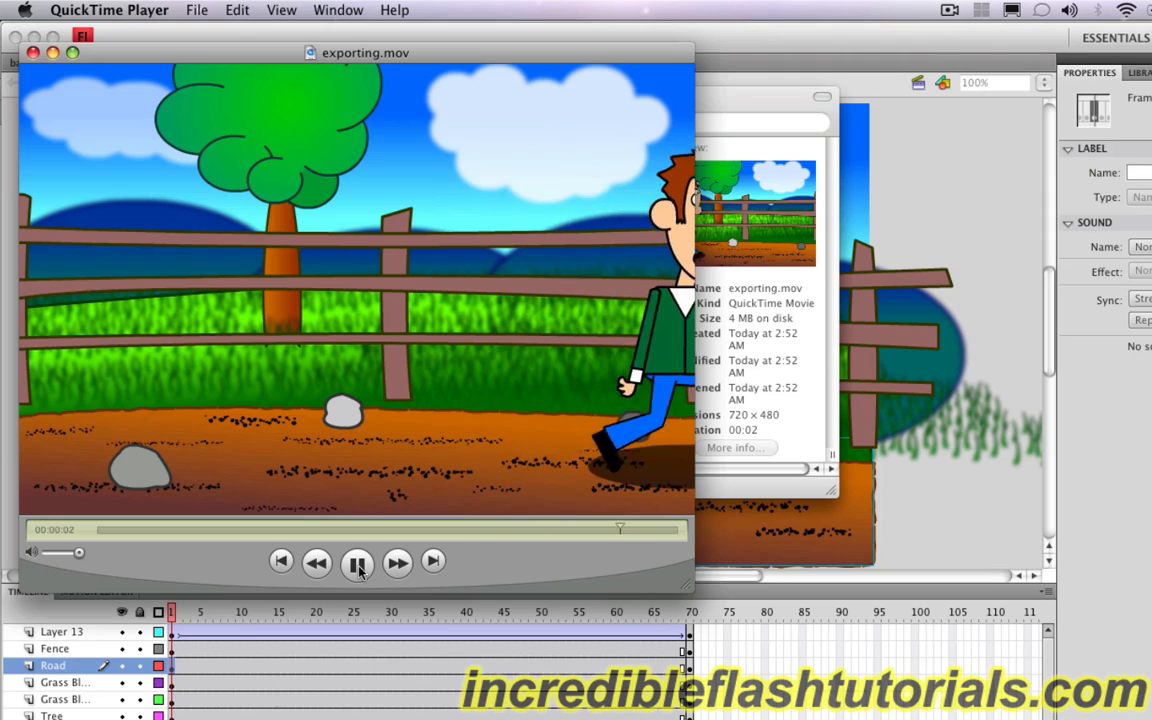
{"action": "left_click", "coordinate": [281, 563]}
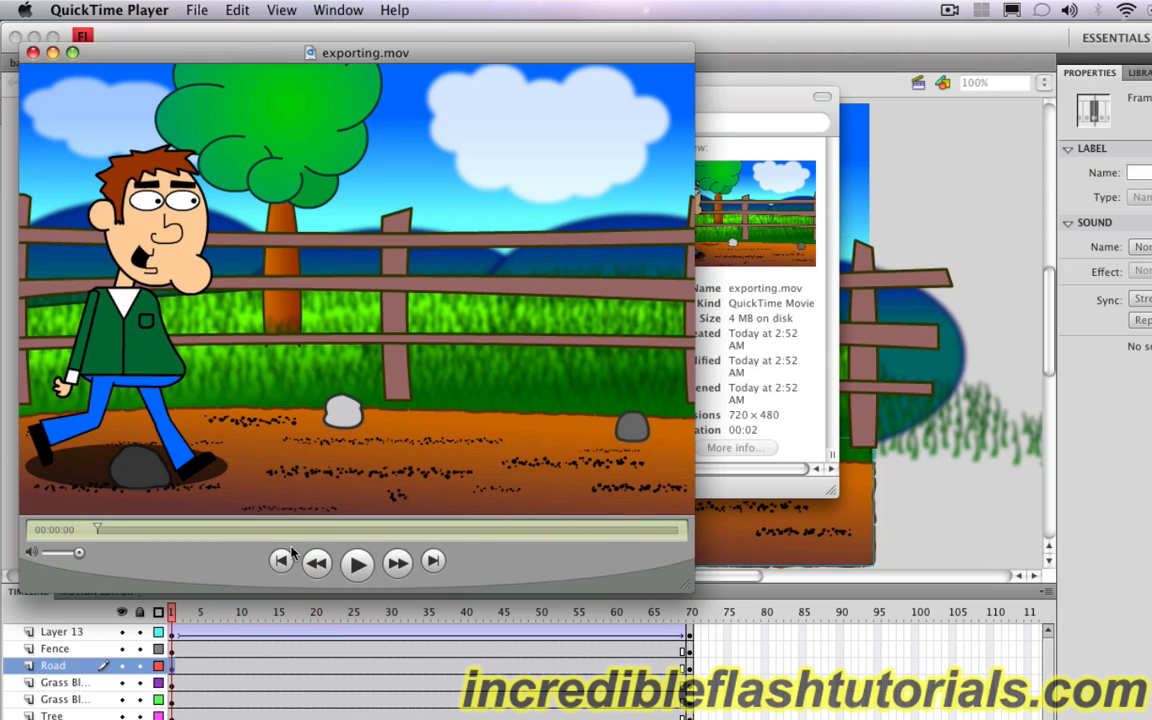